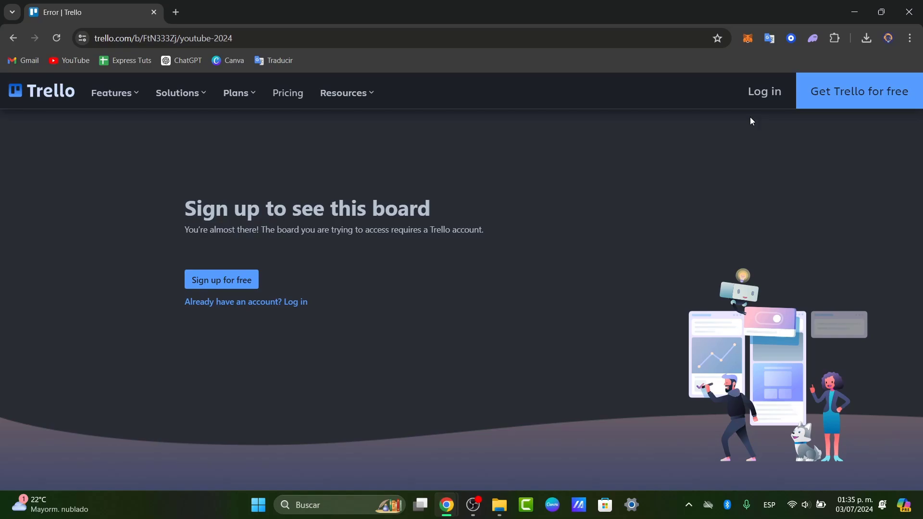
Log in with the first Google account and view the Youtube 2024 board's lists
{"action": "left_click", "coordinate": [246, 280]}
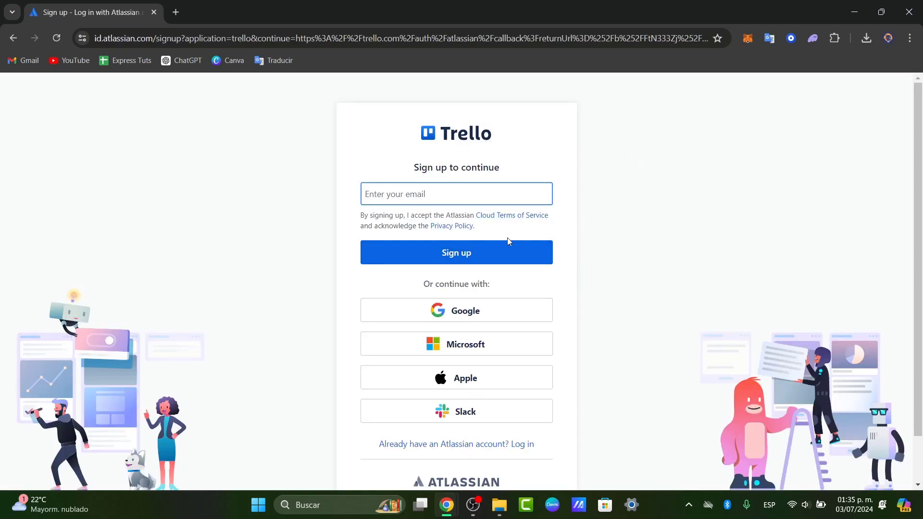
{"action": "left_click", "coordinate": [498, 311]}
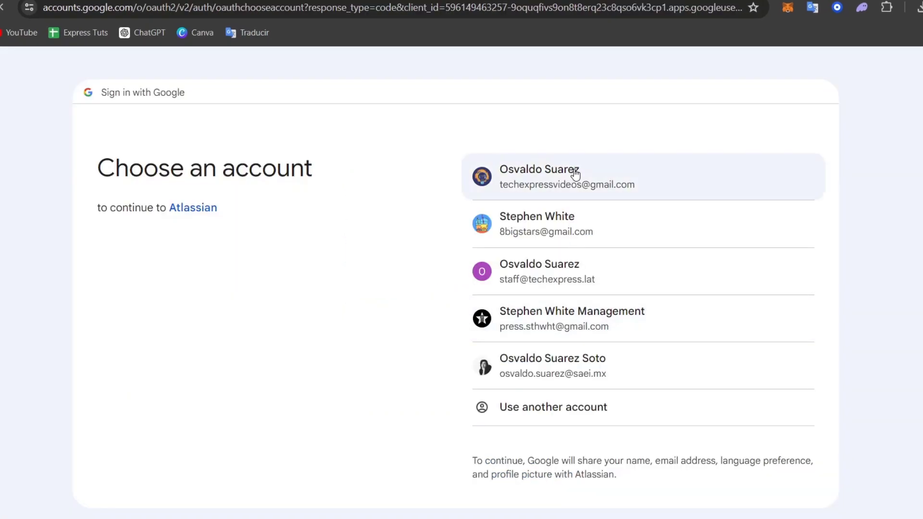
{"action": "left_click", "coordinate": [578, 175]}
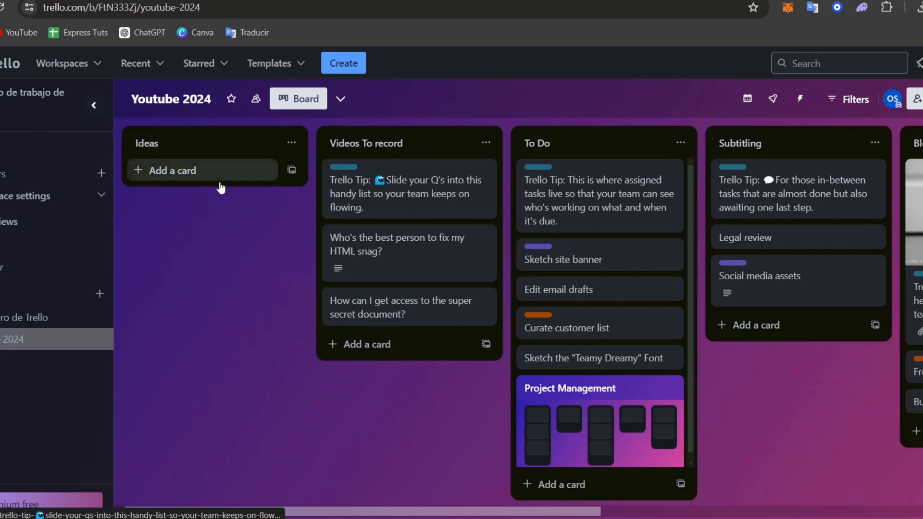
{"action": "mouse_move", "coordinate": [29, 318]}
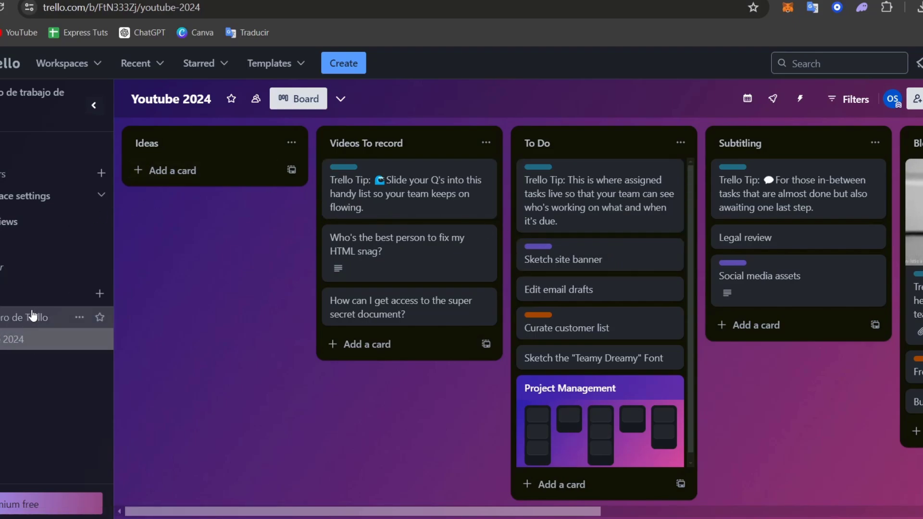
{"action": "left_click_drag", "start_coordinate": [407, 429], "coordinate": [230, 412]}
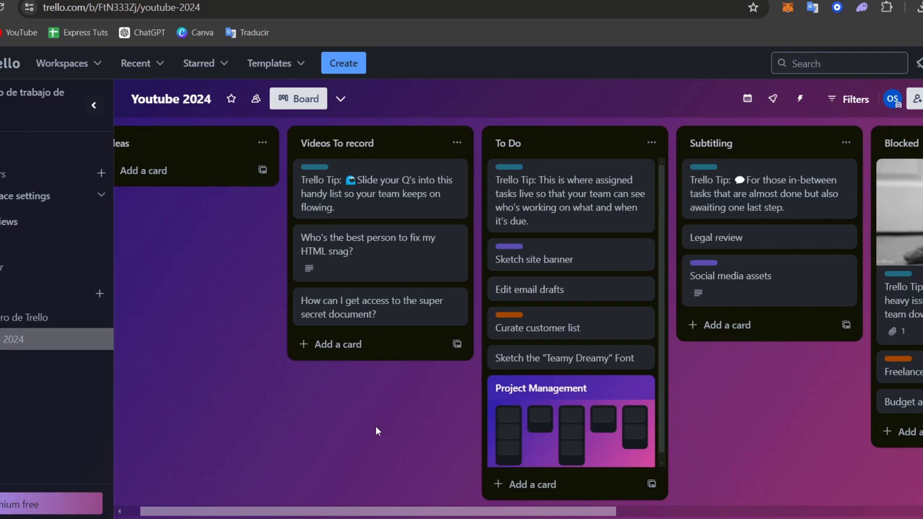
{"action": "mouse_move", "coordinate": [593, 393]}
{"action": "left_mouse_down"}
{"action": "mouse_move", "coordinate": [372, 382]}
{"action": "mouse_move", "coordinate": [785, 382]}
{"action": "left_mouse_up"}
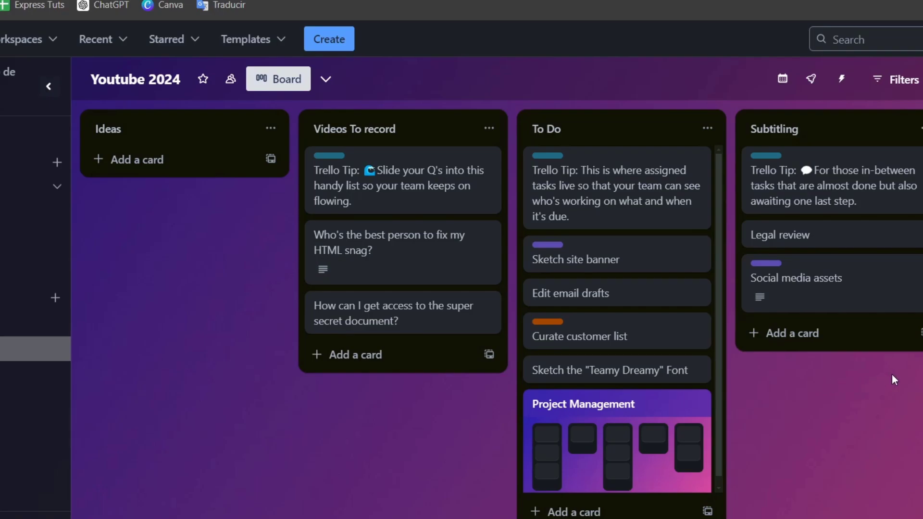
Start a new board with the sunset photo background and enter its title
{"action": "left_click", "coordinate": [53, 300]}
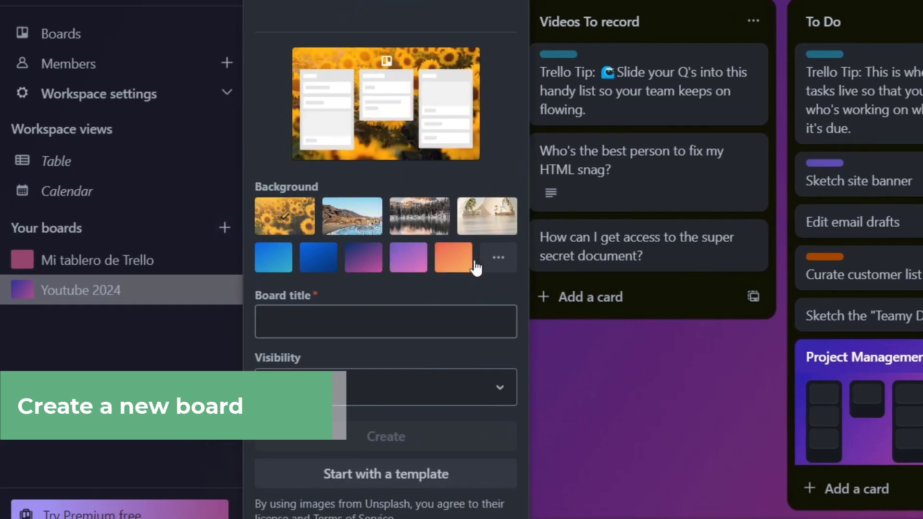
{"action": "left_click", "coordinate": [498, 257]}
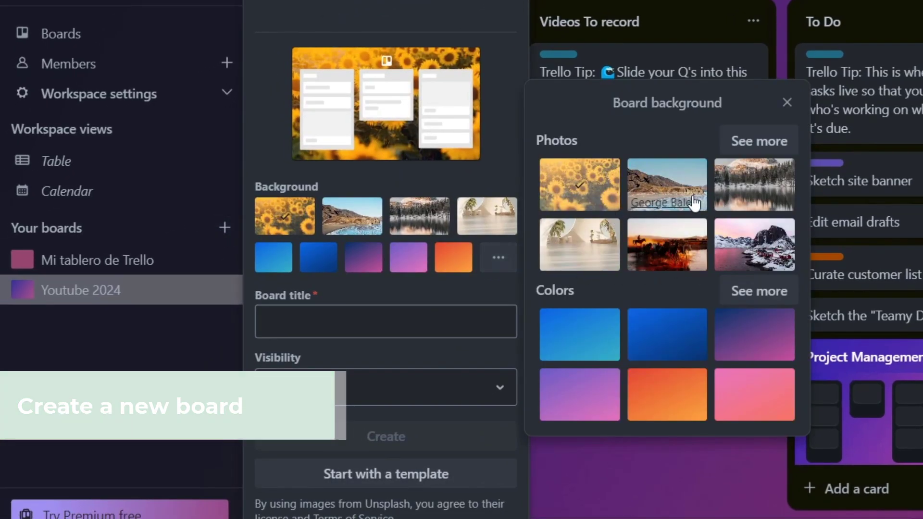
{"action": "left_click", "coordinate": [753, 237]}
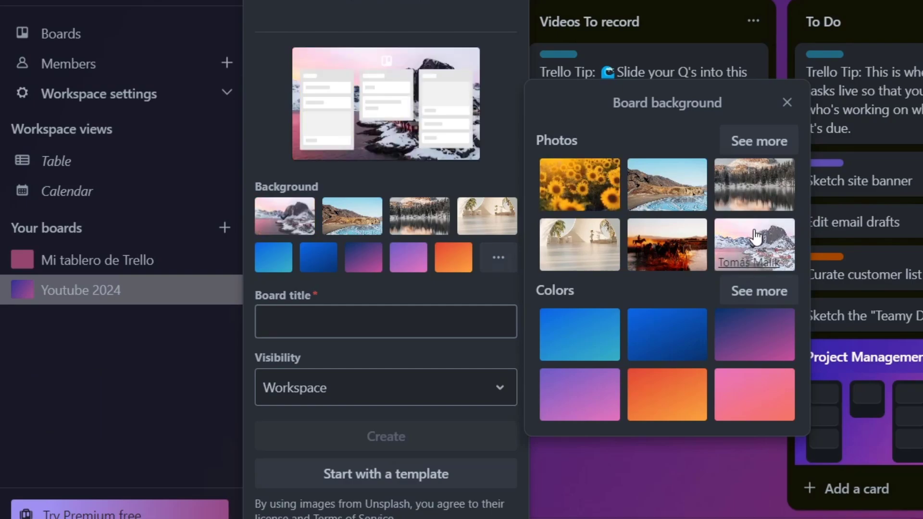
{"action": "left_click", "coordinate": [657, 253]}
{"action": "left_click", "coordinate": [423, 312]}
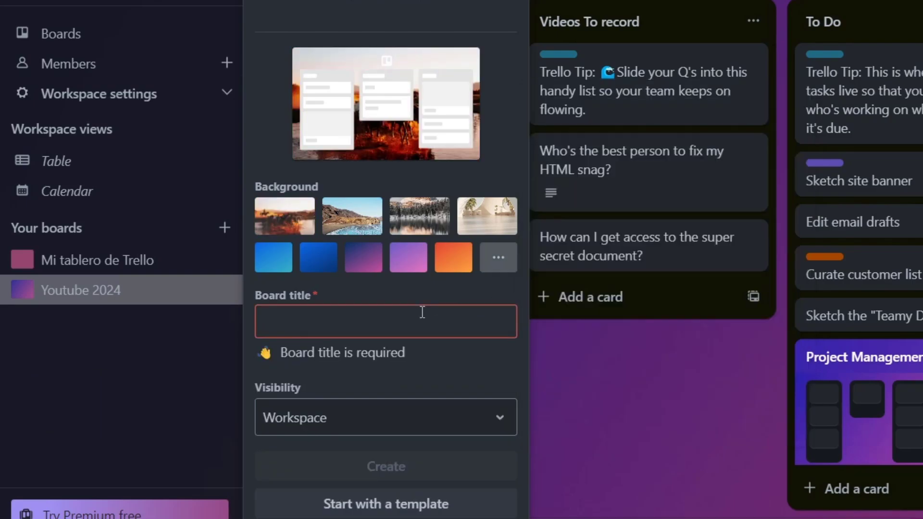
{"action": "type", "text": "Tech E"}
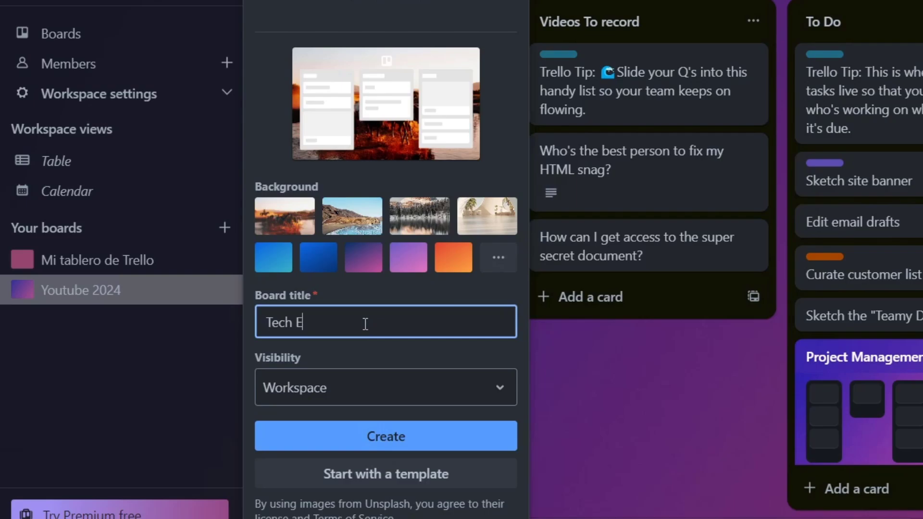
{"action": "type", "text": "s 2024"}
Make the board Private and create it from the Project Management template
{"action": "left_click", "coordinate": [371, 388]}
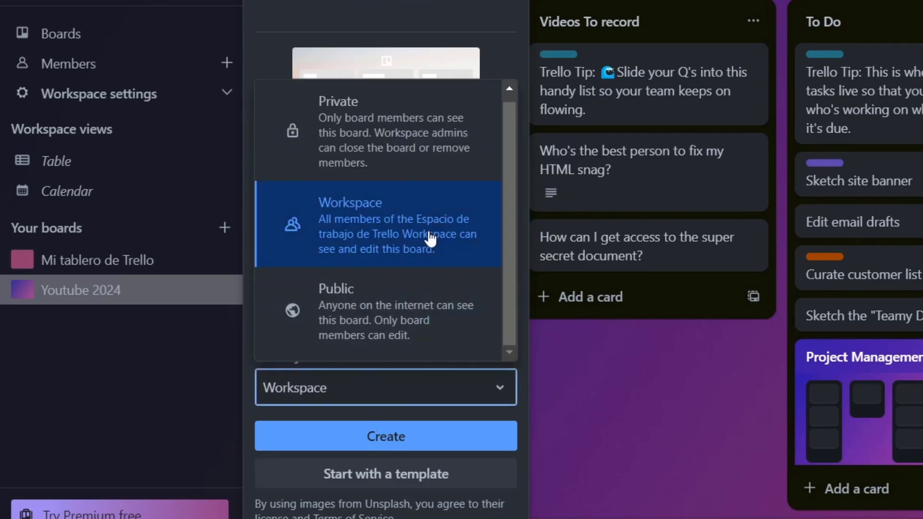
{"action": "left_click", "coordinate": [373, 155]}
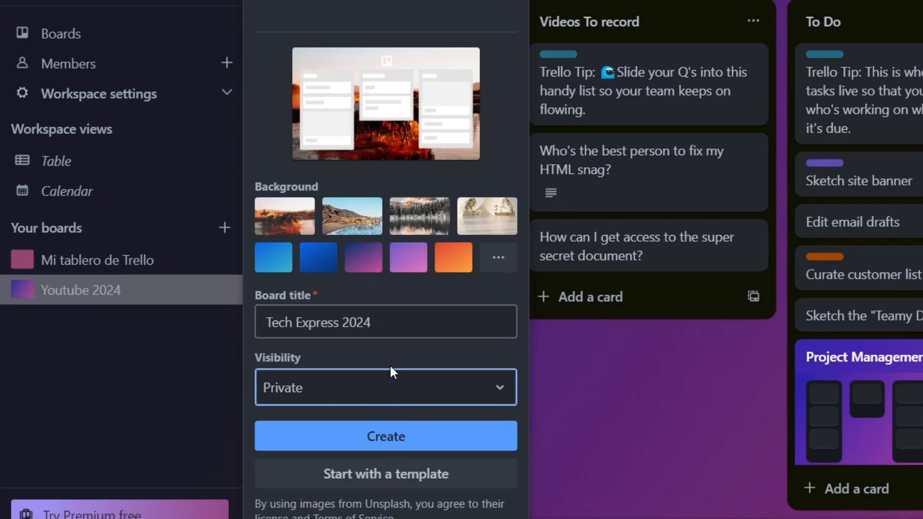
{"action": "left_click", "coordinate": [412, 469]}
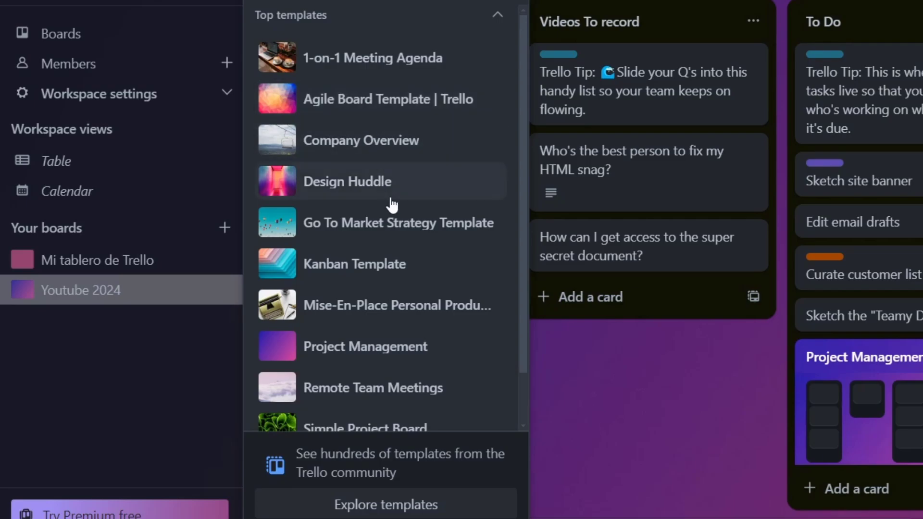
{"action": "left_click", "coordinate": [387, 354]}
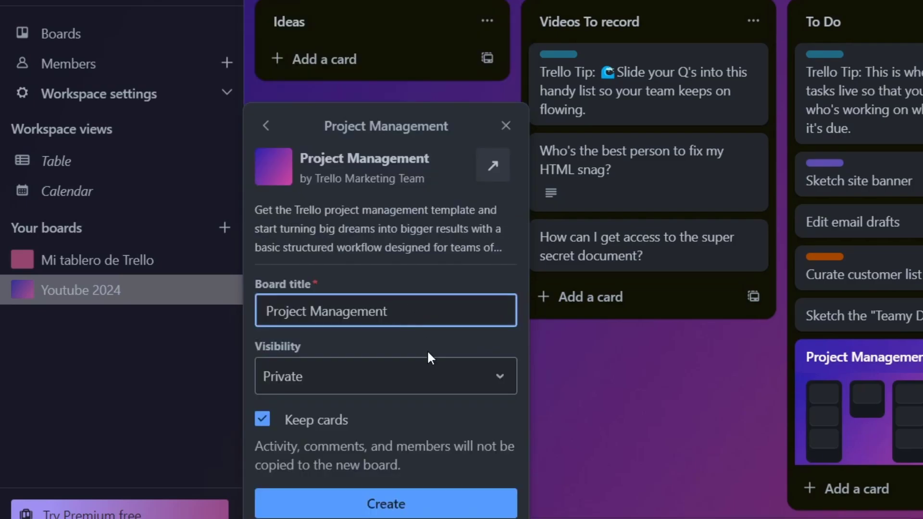
{"action": "left_click", "coordinate": [423, 511]}
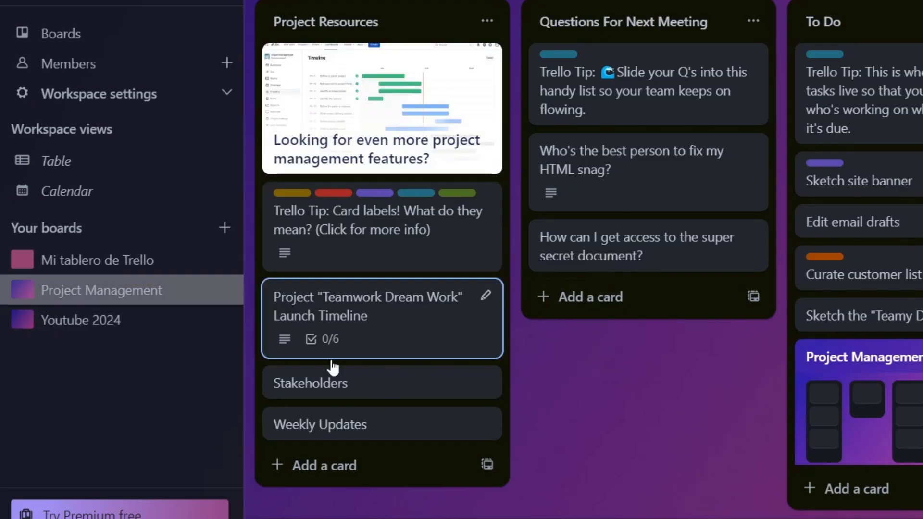
{"action": "left_click_drag", "start_coordinate": [610, 386], "coordinate": [483, 363]}
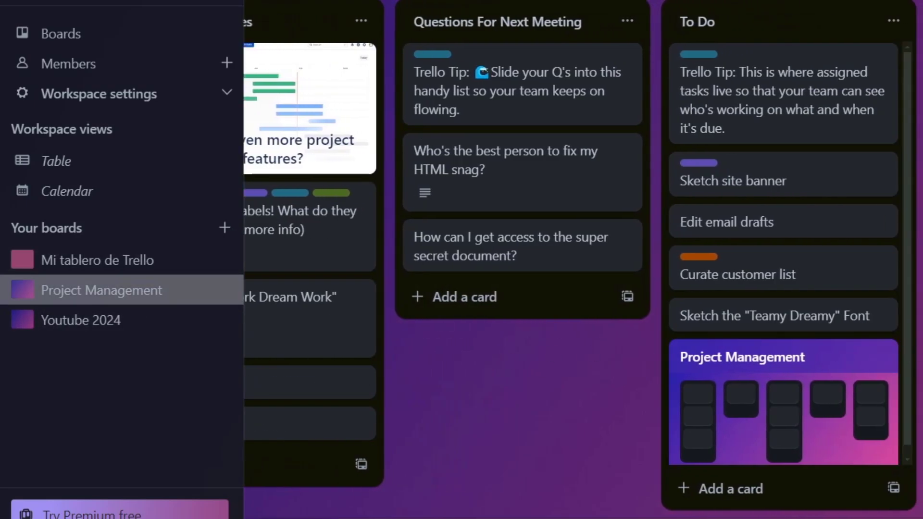
{"action": "scroll", "coordinate": [628, 339], "scroll_direction": "right", "scroll_amount": 5}
{"action": "scroll", "coordinate": [627, 339], "scroll_direction": "right", "scroll_amount": 1}
{"action": "scroll", "coordinate": [628, 339], "scroll_direction": "right", "scroll_amount": 1}
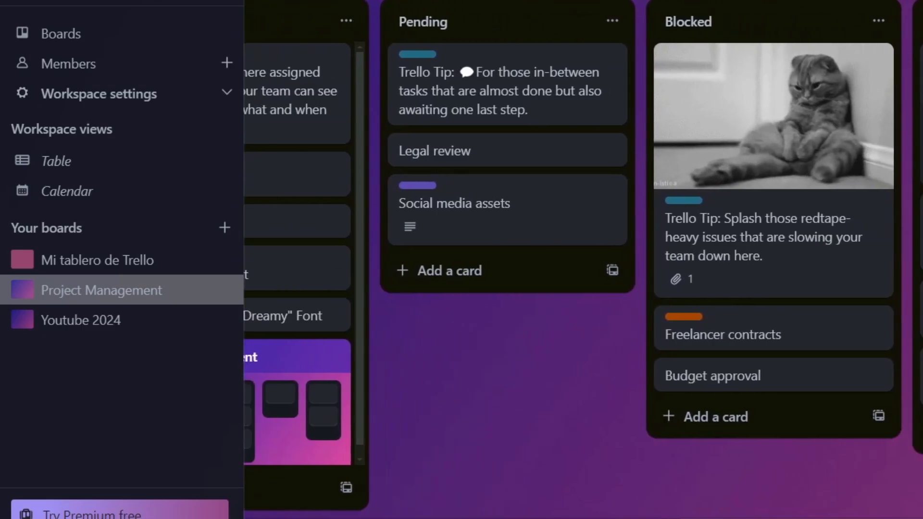
{"action": "scroll", "coordinate": [846, 411], "scroll_direction": "left", "scroll_amount": 3}
{"action": "scroll", "coordinate": [721, 447], "scroll_direction": "left", "scroll_amount": 5}
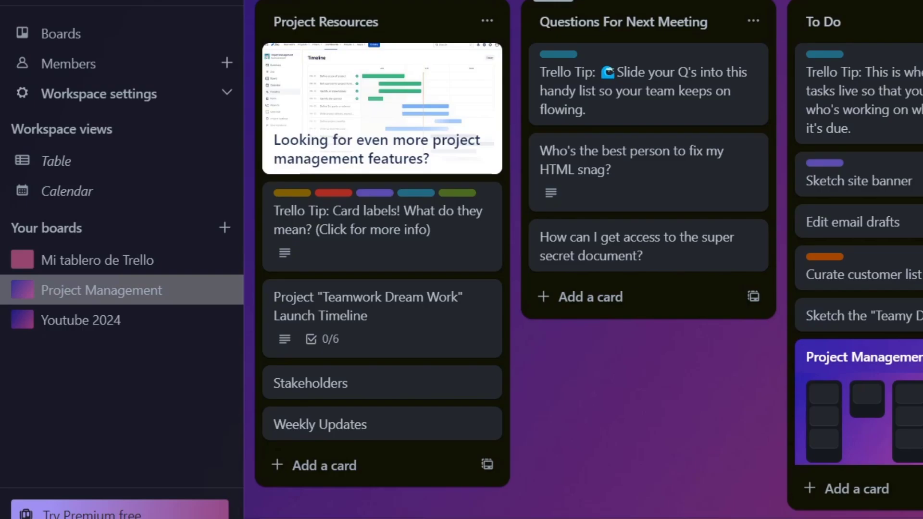
{"action": "left_click", "coordinate": [615, 1]}
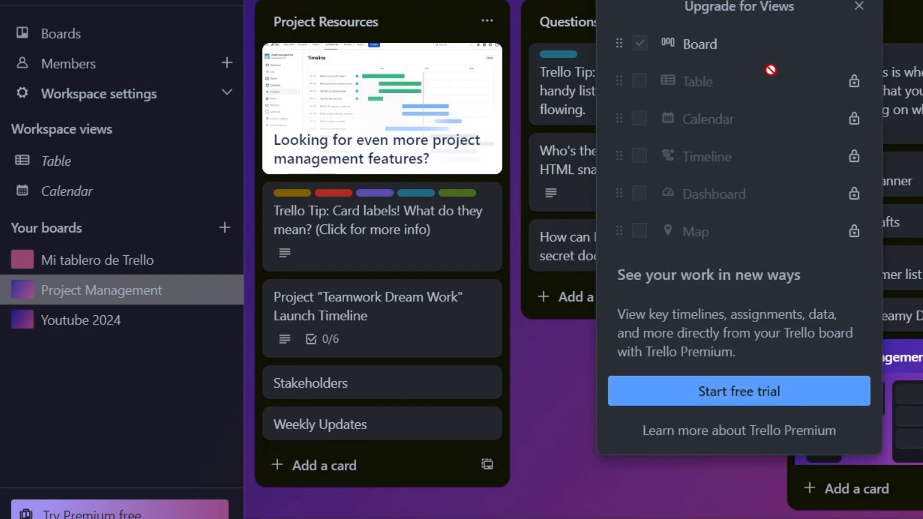
{"action": "left_click", "coordinate": [693, 44]}
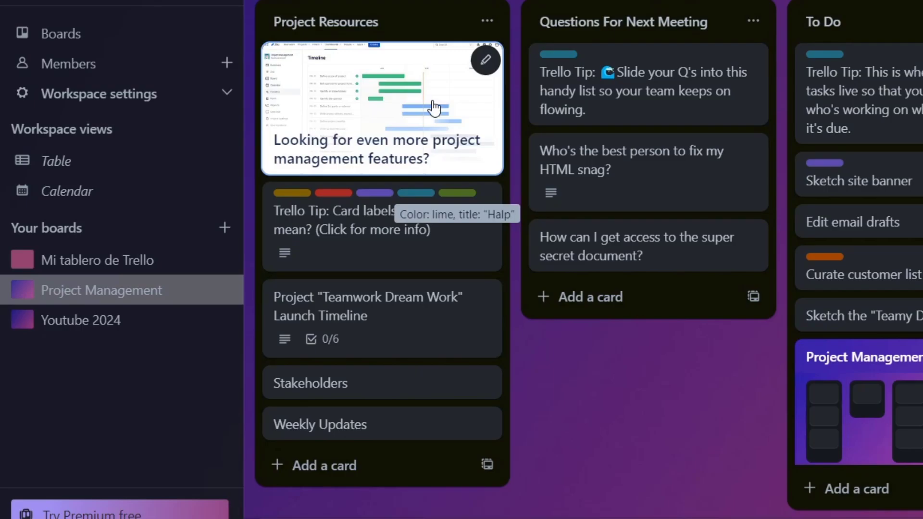
Archive the Project Resources list and rename Questions For Next Meeting to Social Media Ideas
{"action": "left_click", "coordinate": [488, 21]}
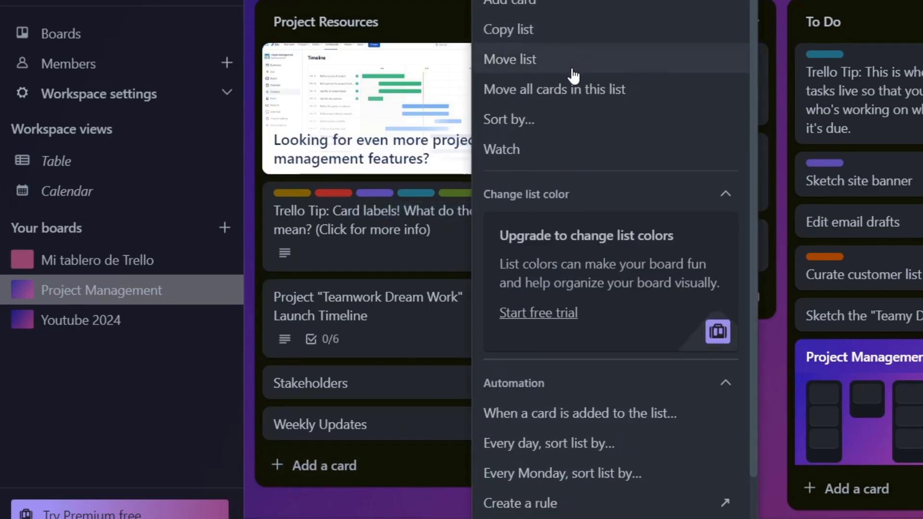
{"action": "scroll", "coordinate": [598, 149], "scroll_direction": "down", "scroll_amount": 1}
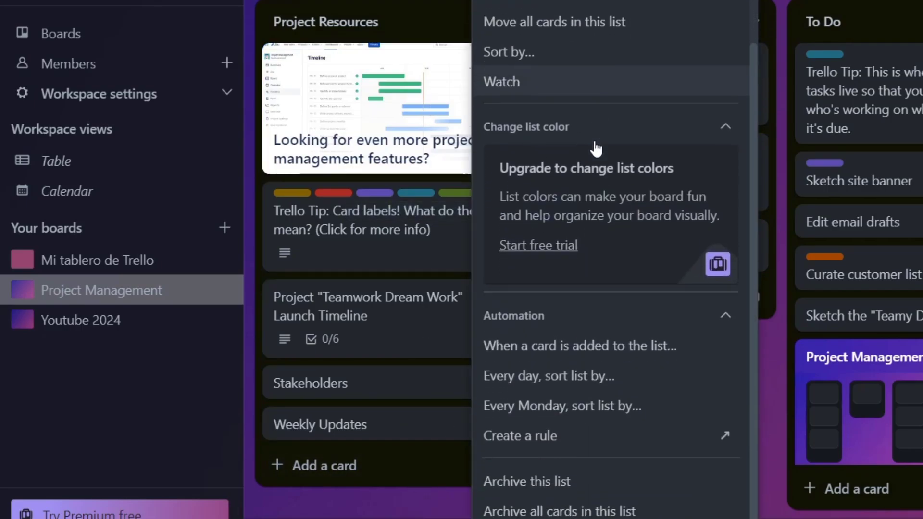
{"action": "left_click", "coordinate": [610, 488]}
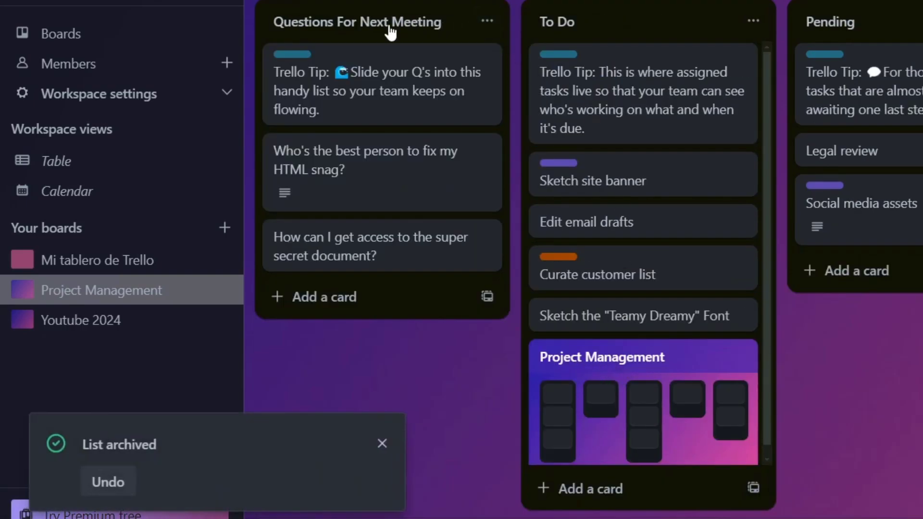
{"action": "left_click", "coordinate": [374, 22]}
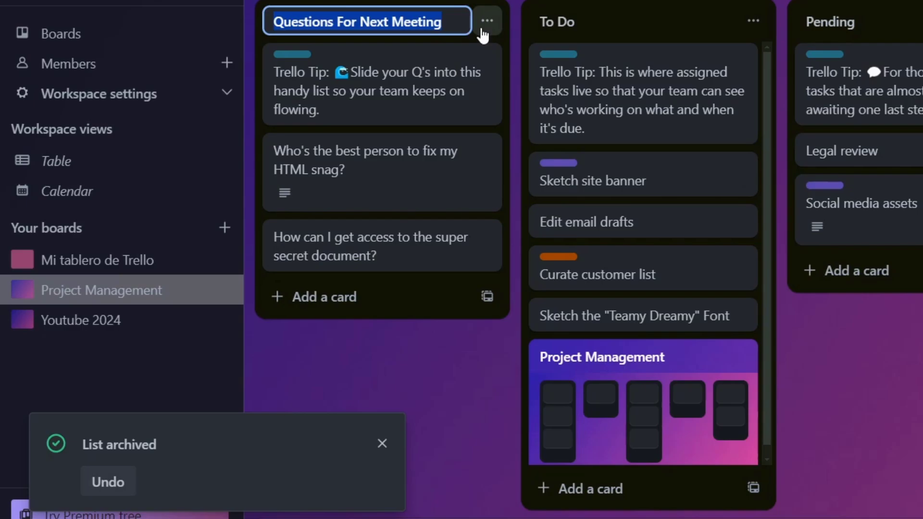
{"action": "type", "text": "Social Media Id"}
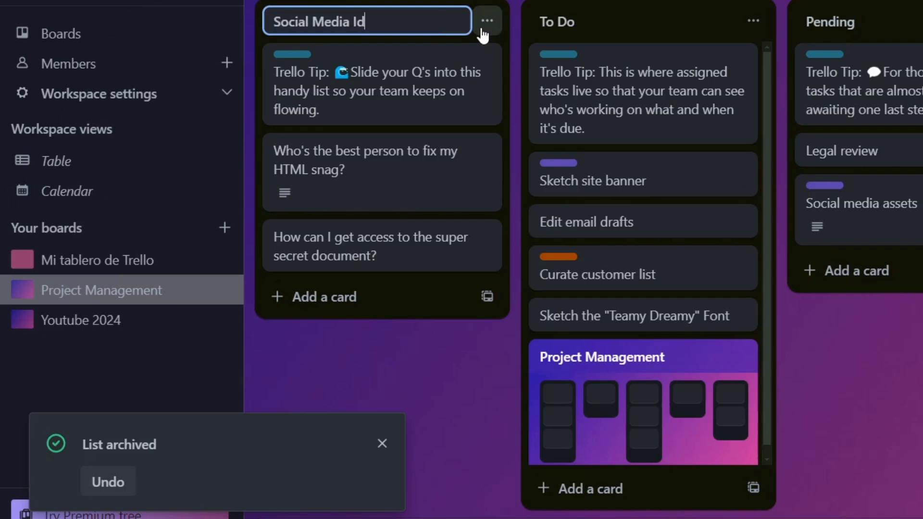
{"action": "type", "text": "eas"}
{"action": "key", "text": "Return"}
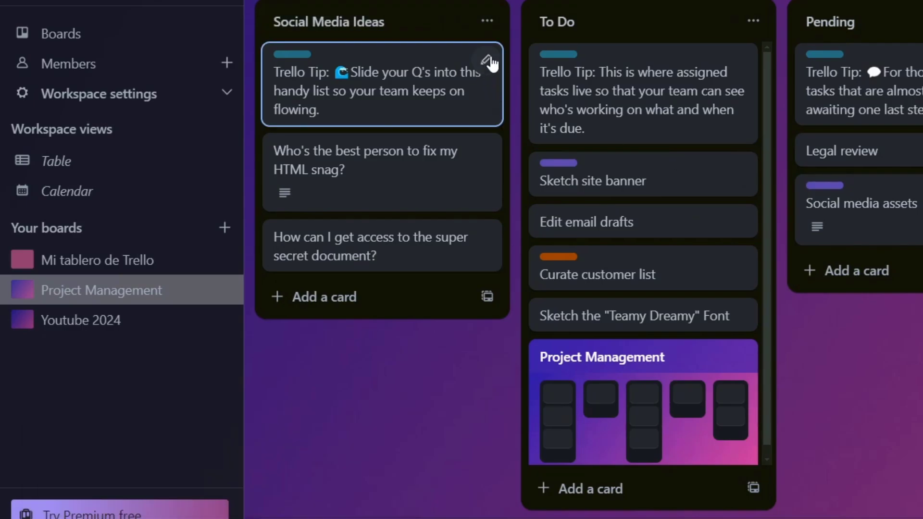
Archive the Trello Tip, HTML snag and secret document cards, emptying Social Media Ideas
{"action": "left_click", "coordinate": [481, 99]}
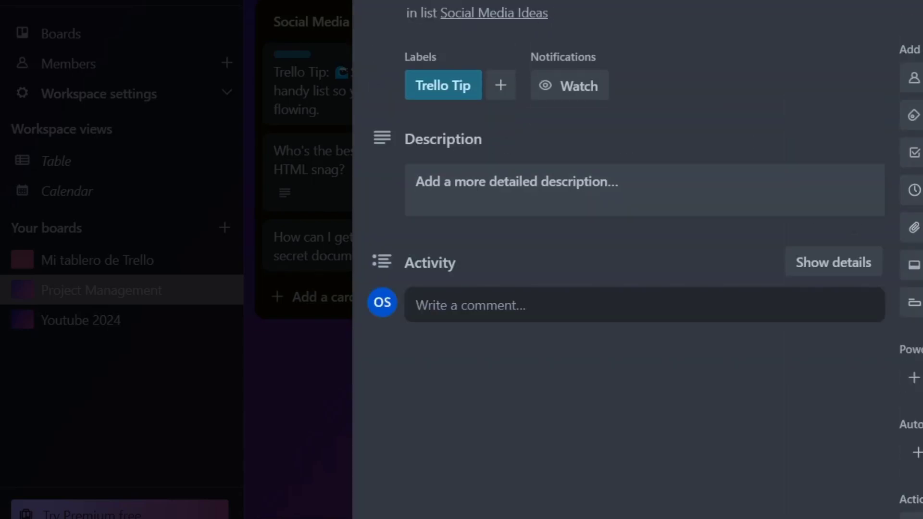
{"action": "left_click", "coordinate": [621, 190]}
{"action": "key", "text": "Escape"}
{"action": "key", "text": "Escape"}
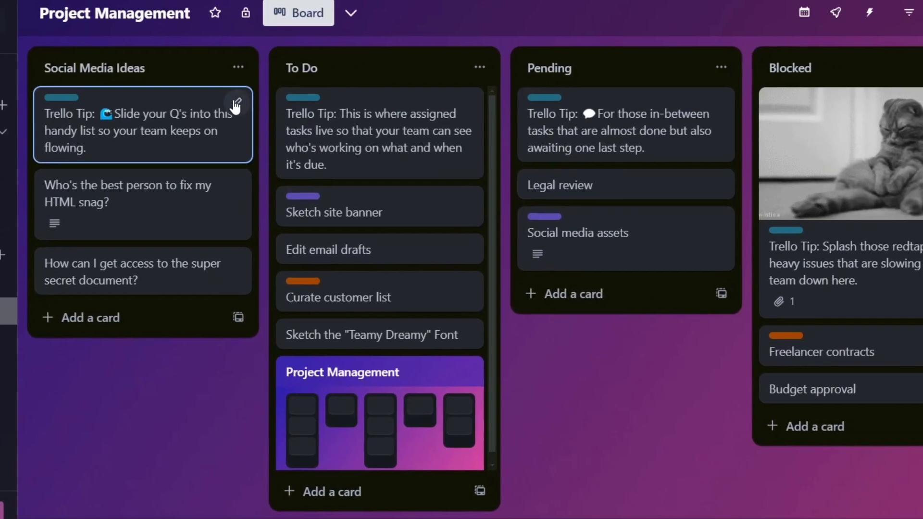
{"action": "left_click", "coordinate": [235, 105]}
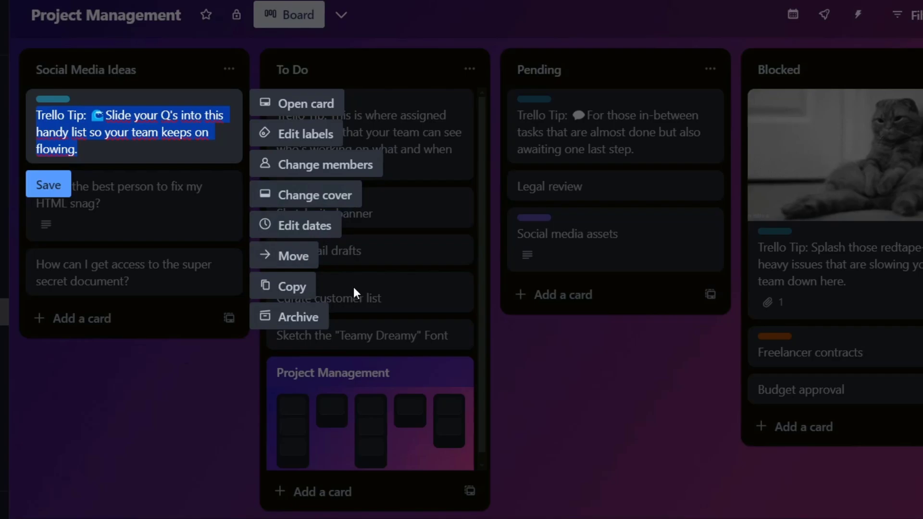
{"action": "left_click", "coordinate": [306, 320]}
{"action": "left_click", "coordinate": [228, 105]}
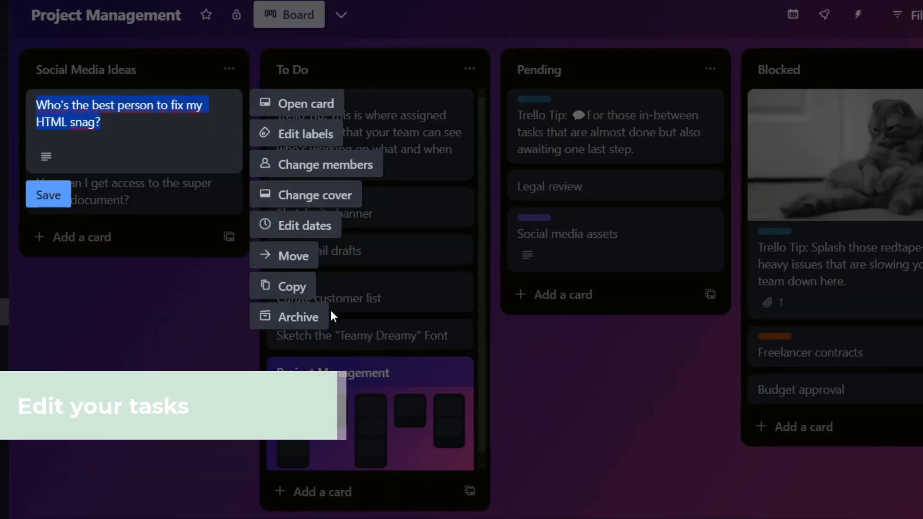
{"action": "left_click", "coordinate": [323, 315]}
{"action": "left_click", "coordinate": [235, 104]}
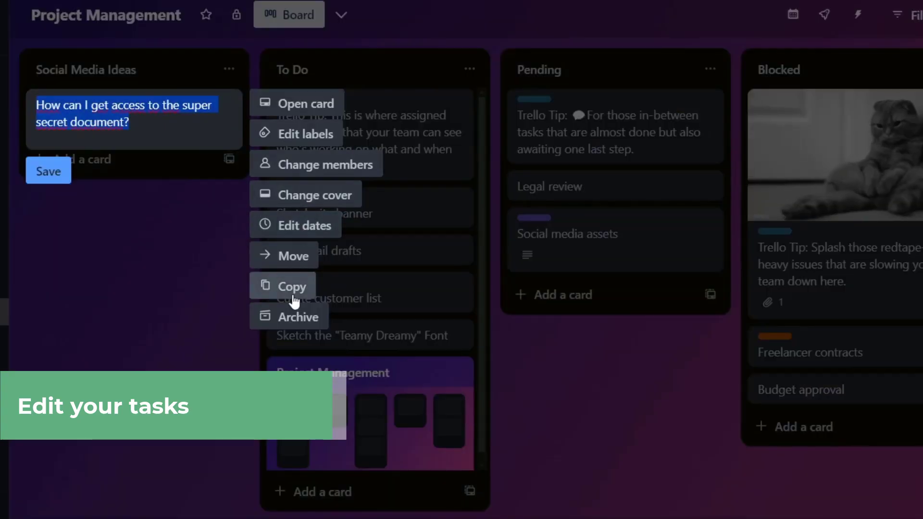
{"action": "left_click", "coordinate": [296, 315]}
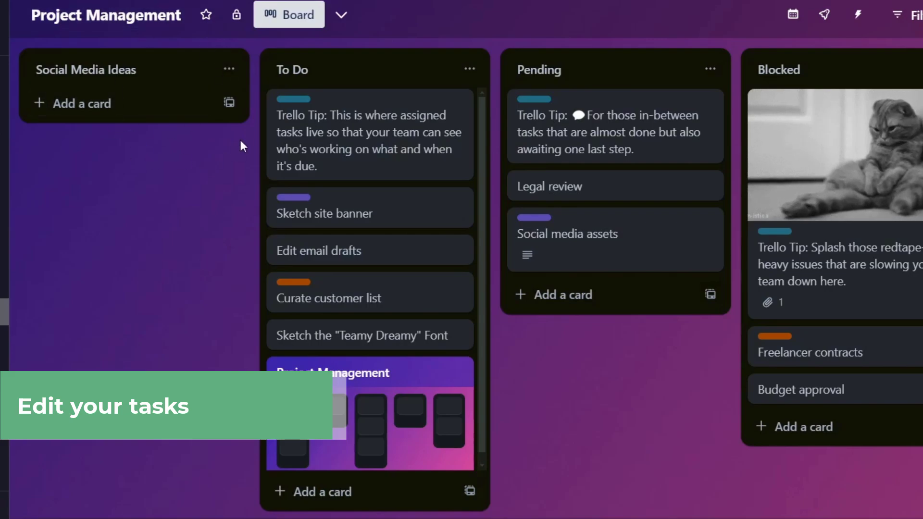
Add a 'Create a Youtube video about Trello for beginners' card to Social Media Ideas
{"action": "left_click", "coordinate": [92, 105]}
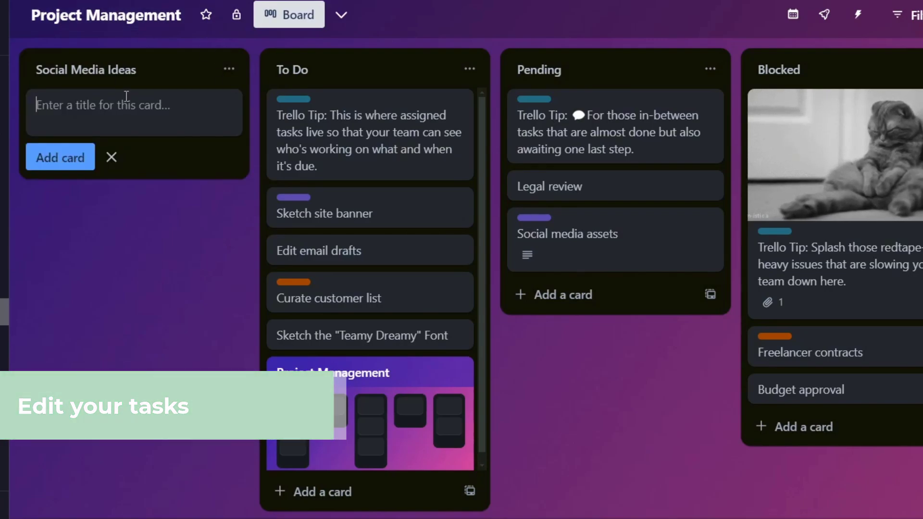
{"action": "type", "text": "Create a Yout"}
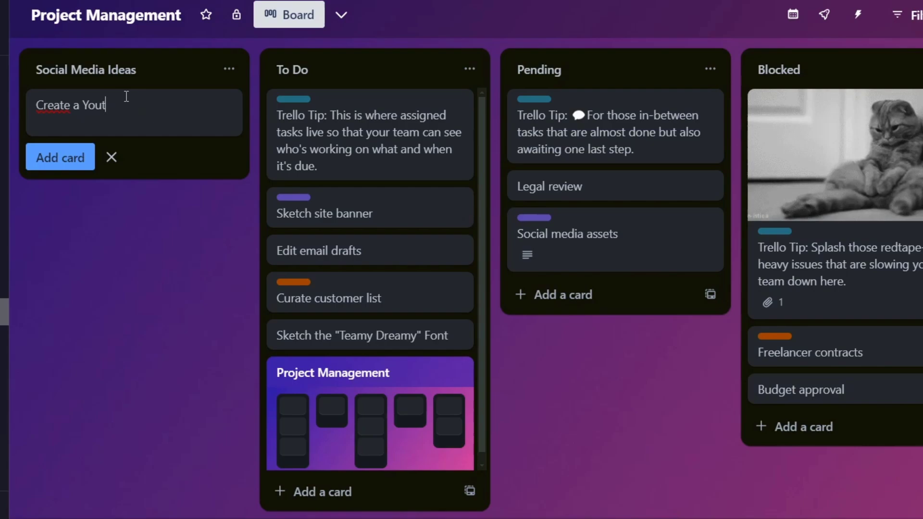
{"action": "type", "text": "ube video about Tre"}
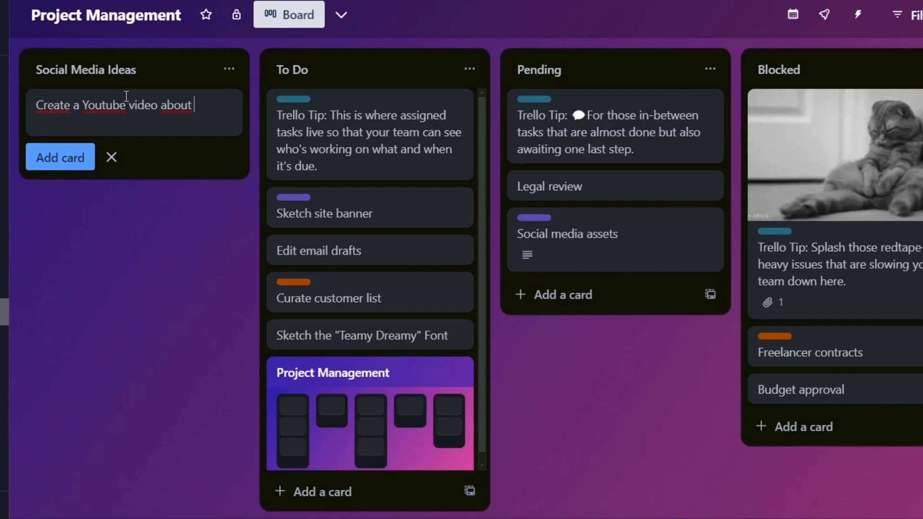
{"action": "type", "text": "llo for"}
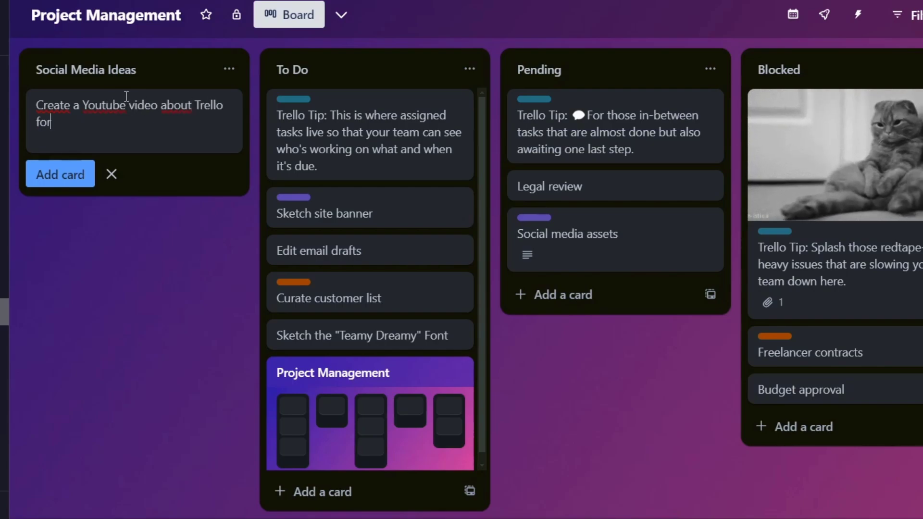
{"action": "type", "text": " beginners"}
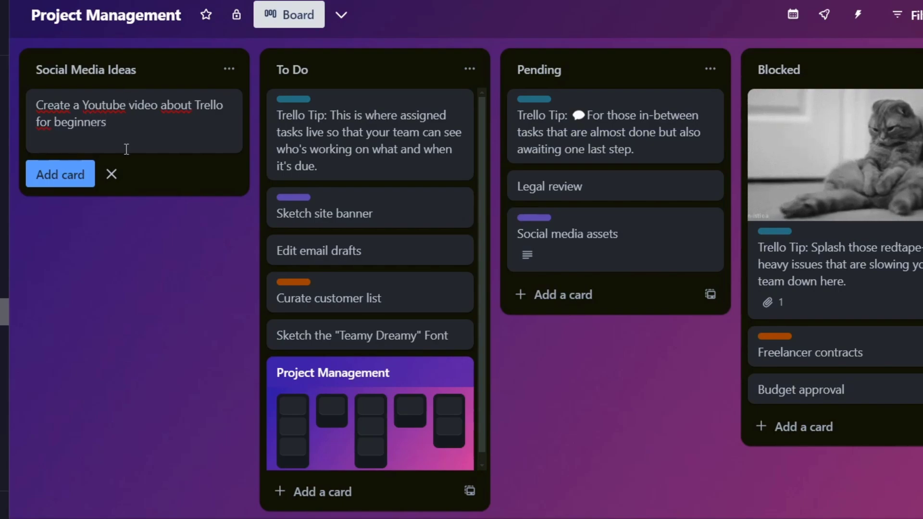
{"action": "left_click", "coordinate": [72, 179]}
{"action": "left_click", "coordinate": [151, 276]}
{"action": "mouse_move", "coordinate": [134, 113]}
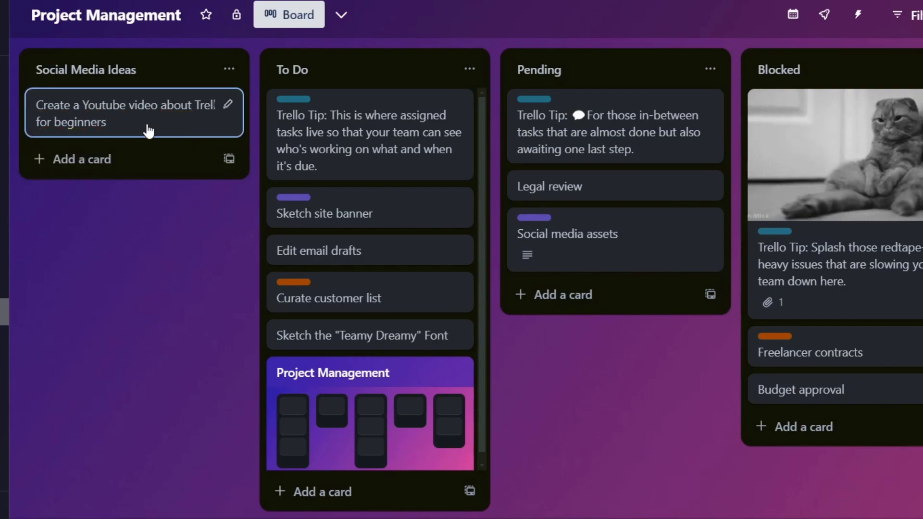
{"action": "left_click", "coordinate": [164, 139]}
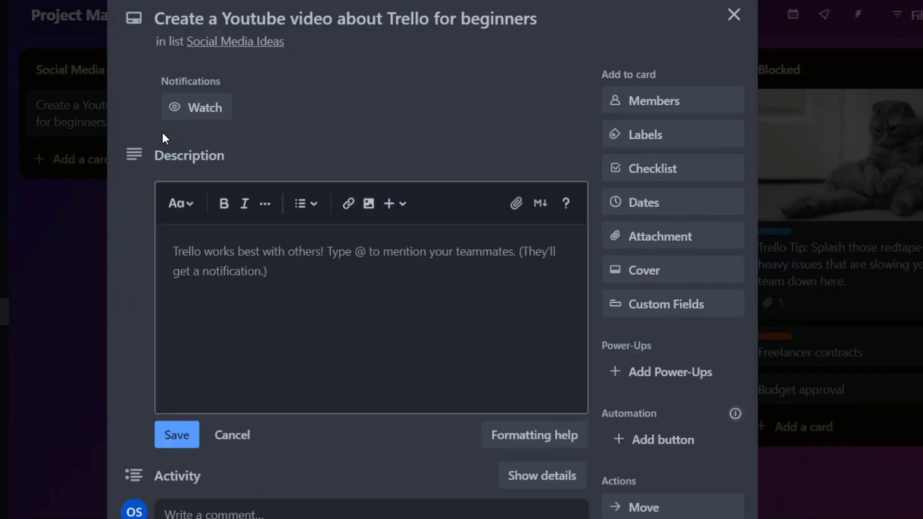
Save a card description about publishing the video on Monday July 13
{"action": "left_click", "coordinate": [280, 280]}
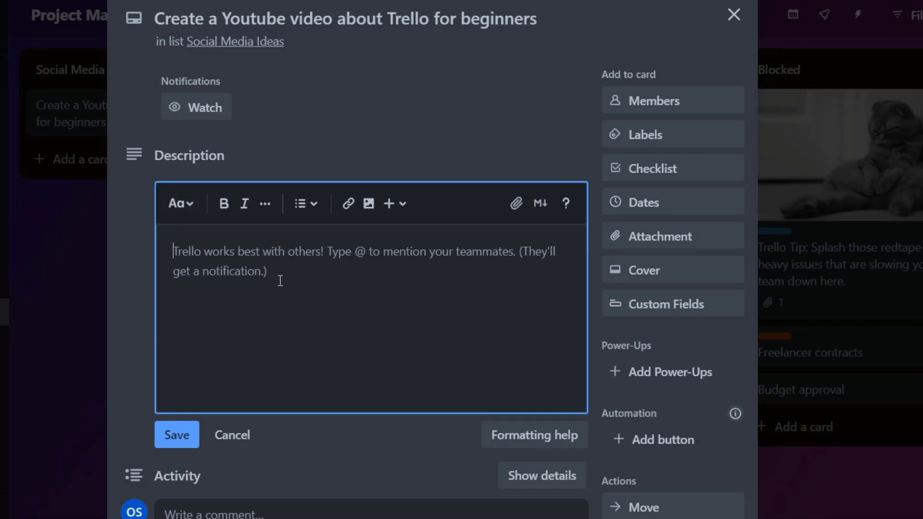
{"action": "type", "text": "I have an a"}
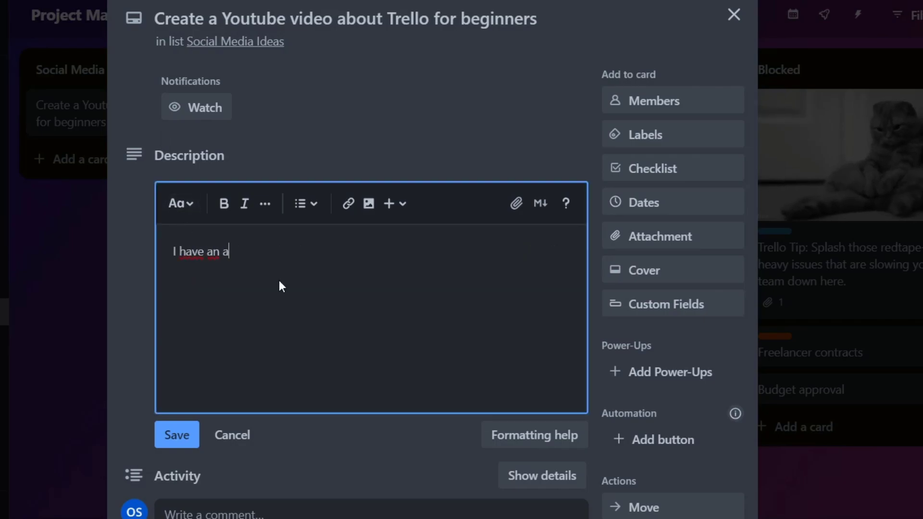
{"action": "key", "text": "BackSpace"}
{"action": "type", "text": "idea about a"}
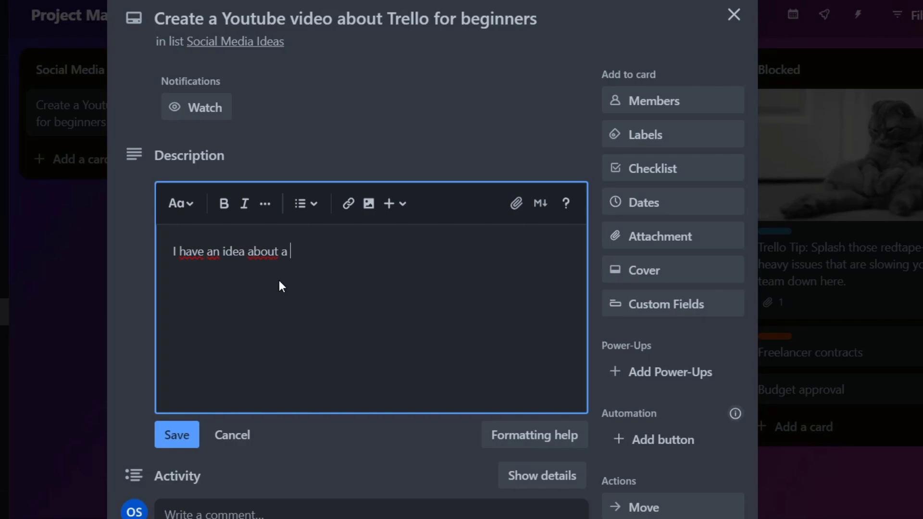
{"action": "type", "text": " Youtube video to"}
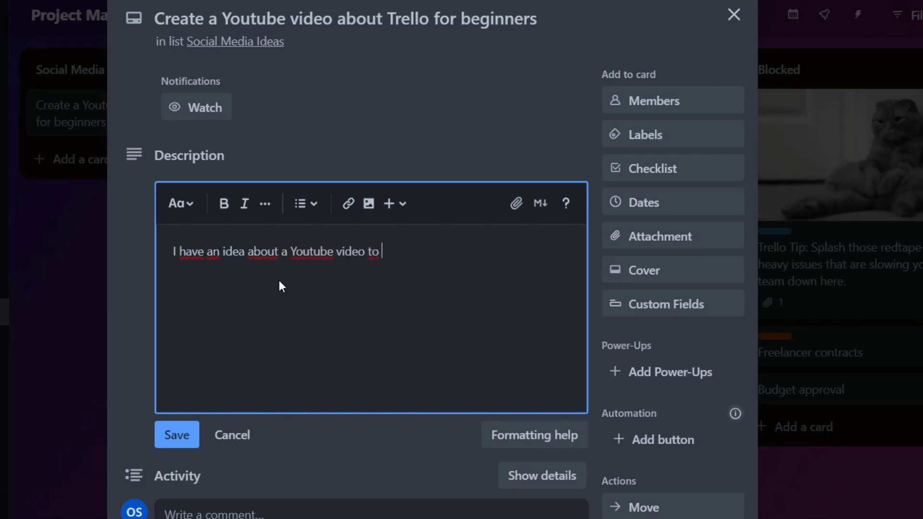
{"action": "type", "text": " published"}
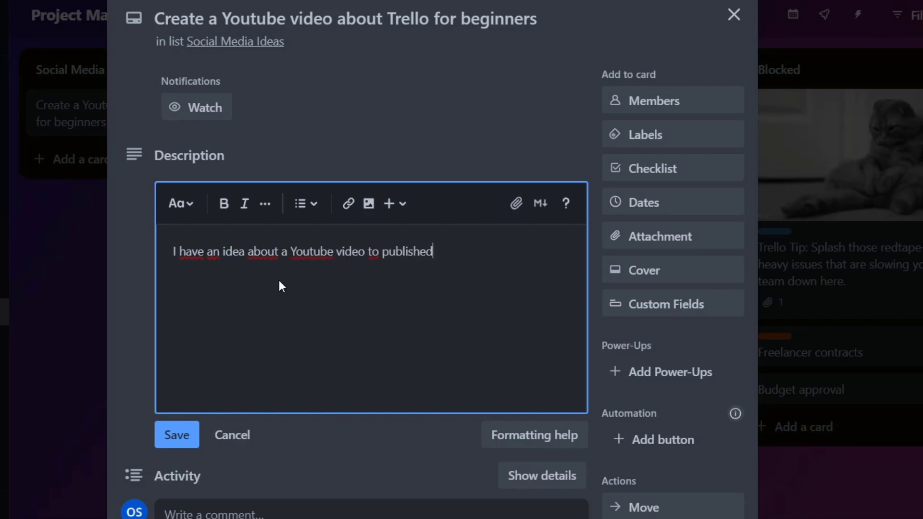
{"action": "type", "text": " ion Monday 13"}
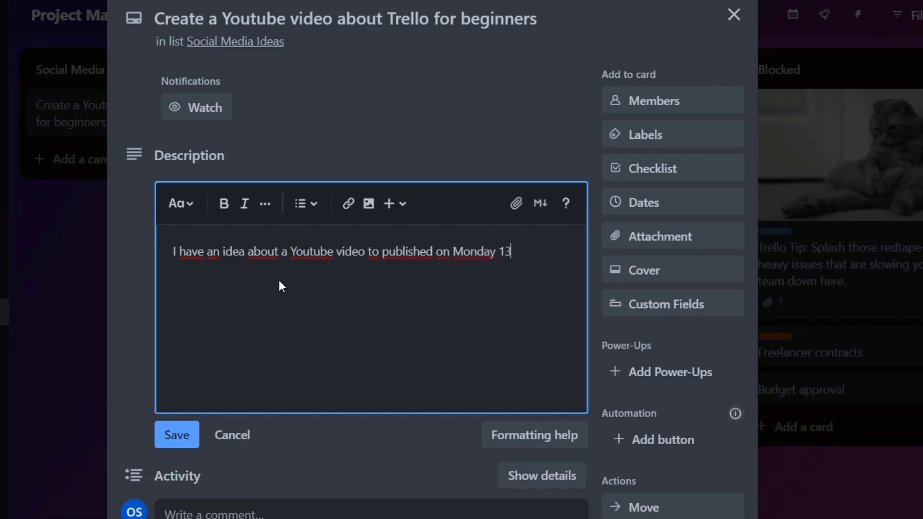
{"action": "type", "text": ", July 13."}
{"action": "scroll", "coordinate": [279, 286], "scroll_direction": "down", "scroll_amount": 2}
{"action": "scroll", "coordinate": [274, 320], "scroll_direction": "down", "scroll_amount": 2}
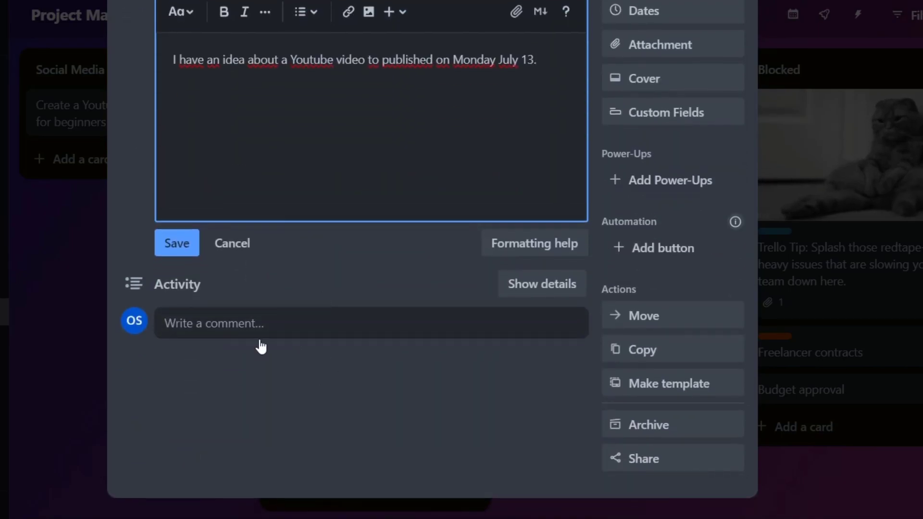
{"action": "scroll", "coordinate": [342, 341], "scroll_direction": "up", "scroll_amount": 3}
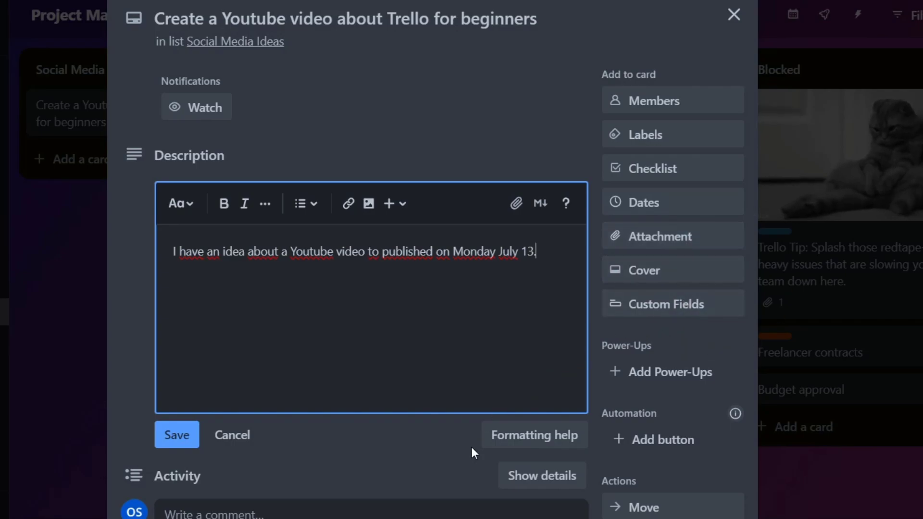
{"action": "left_click", "coordinate": [588, 317]}
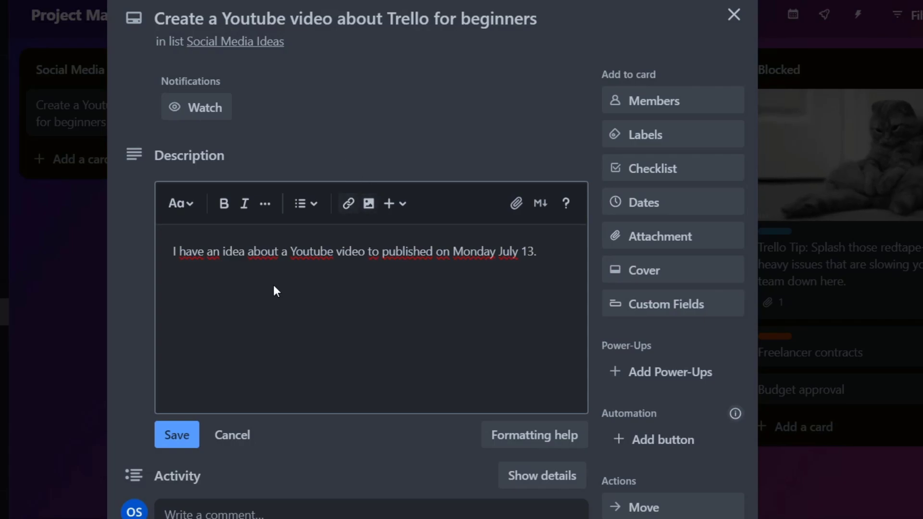
{"action": "left_click", "coordinate": [187, 440]}
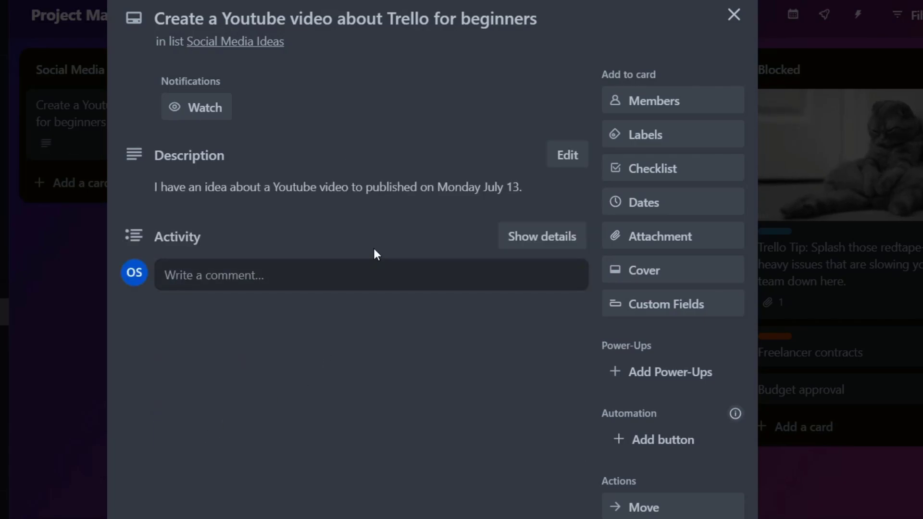
{"action": "left_click", "coordinate": [684, 371]}
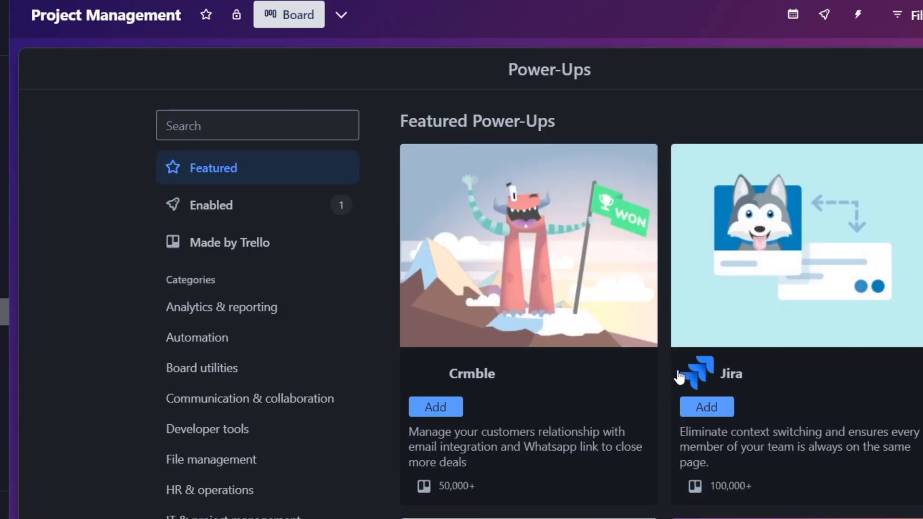
{"action": "scroll", "coordinate": [791, 276], "scroll_direction": "down", "scroll_amount": 5}
{"action": "scroll", "coordinate": [790, 277], "scroll_direction": "down", "scroll_amount": 5}
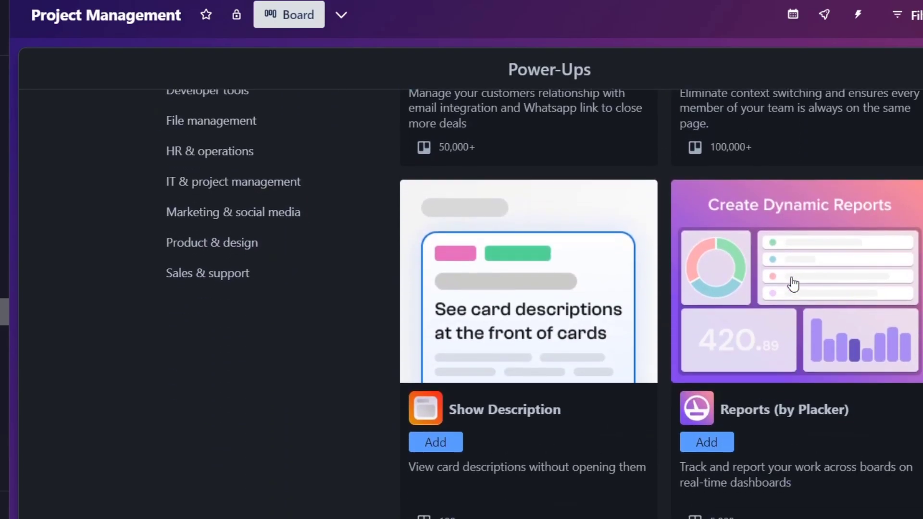
{"action": "scroll", "coordinate": [790, 337], "scroll_direction": "down", "scroll_amount": 4}
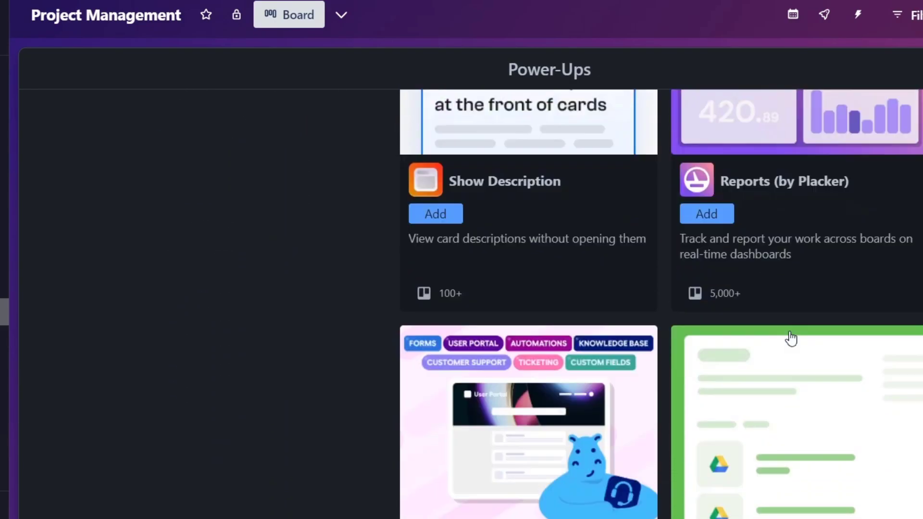
{"action": "scroll", "coordinate": [683, 350], "scroll_direction": "down", "scroll_amount": 4}
{"action": "scroll", "coordinate": [778, 366], "scroll_direction": "down", "scroll_amount": 5}
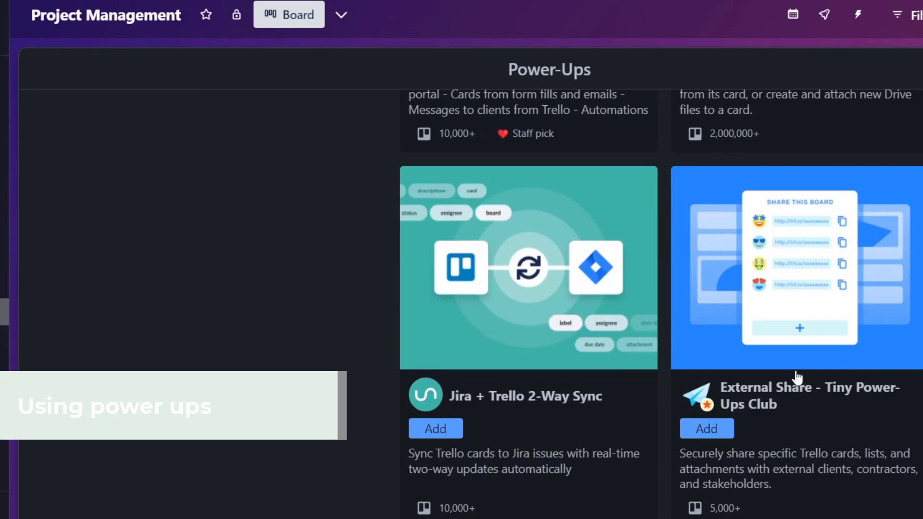
{"action": "scroll", "coordinate": [796, 377], "scroll_direction": "up", "scroll_amount": 10}
{"action": "scroll", "coordinate": [796, 374], "scroll_direction": "up", "scroll_amount": 4}
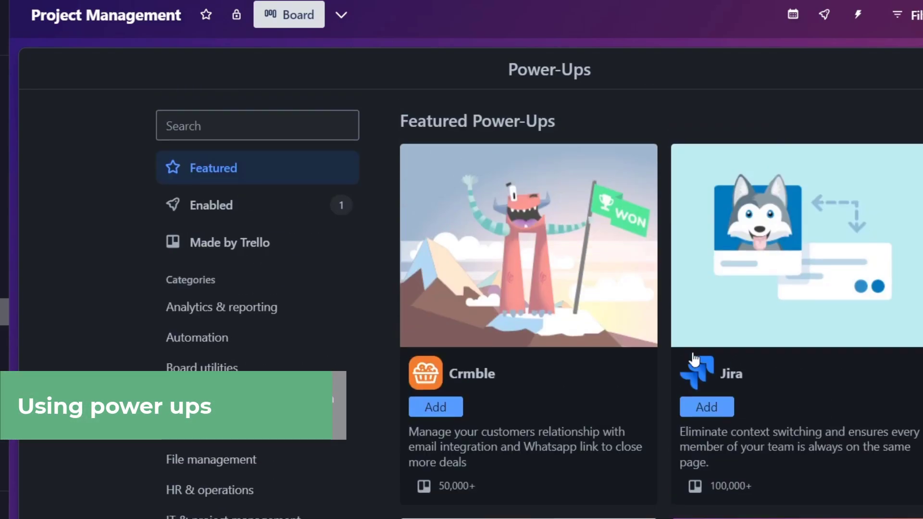
{"action": "scroll", "coordinate": [289, 339], "scroll_direction": "down", "scroll_amount": 2}
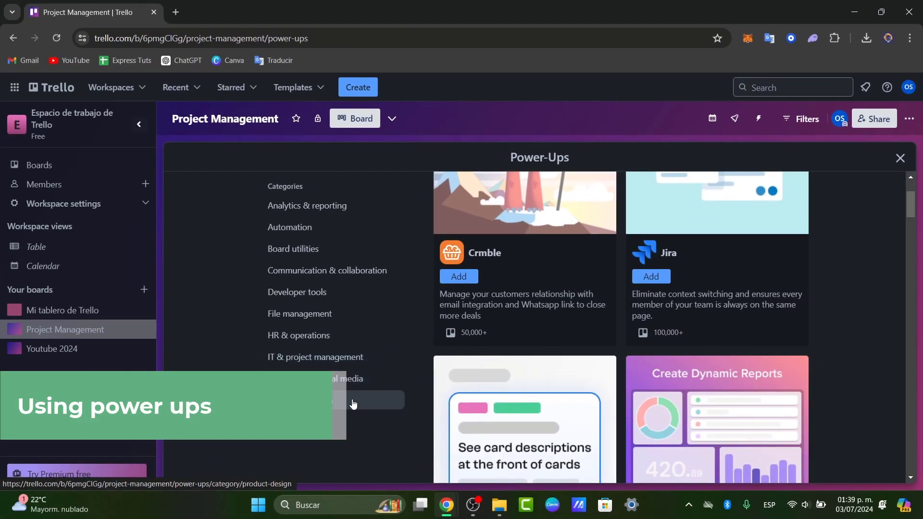
Browse the Product & design and Marketing & social media Power-Up categories, then search
{"action": "left_click", "coordinate": [353, 401]}
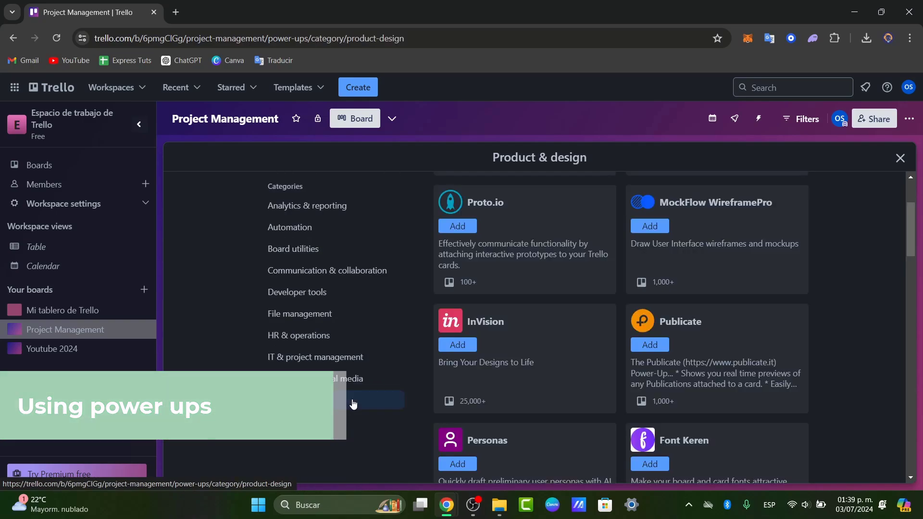
{"action": "scroll", "coordinate": [682, 402], "scroll_direction": "up", "scroll_amount": 2}
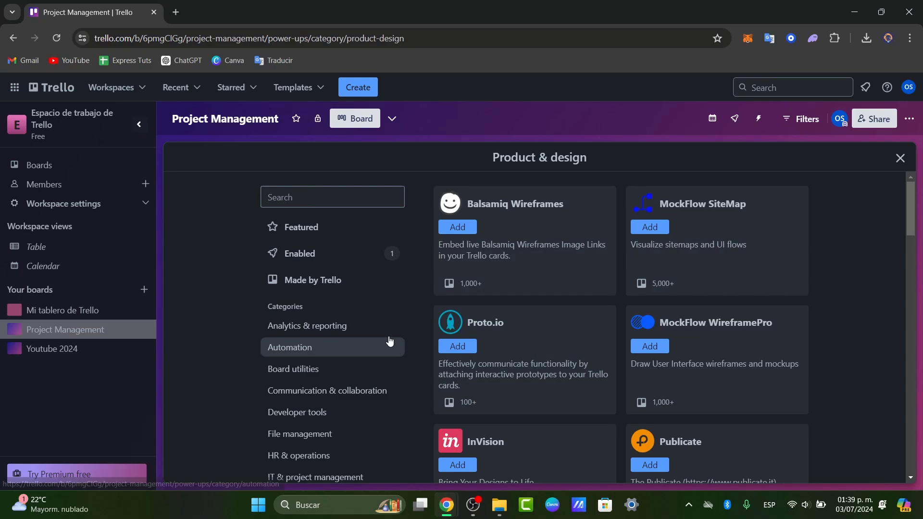
{"action": "scroll", "coordinate": [351, 371], "scroll_direction": "down", "scroll_amount": 2}
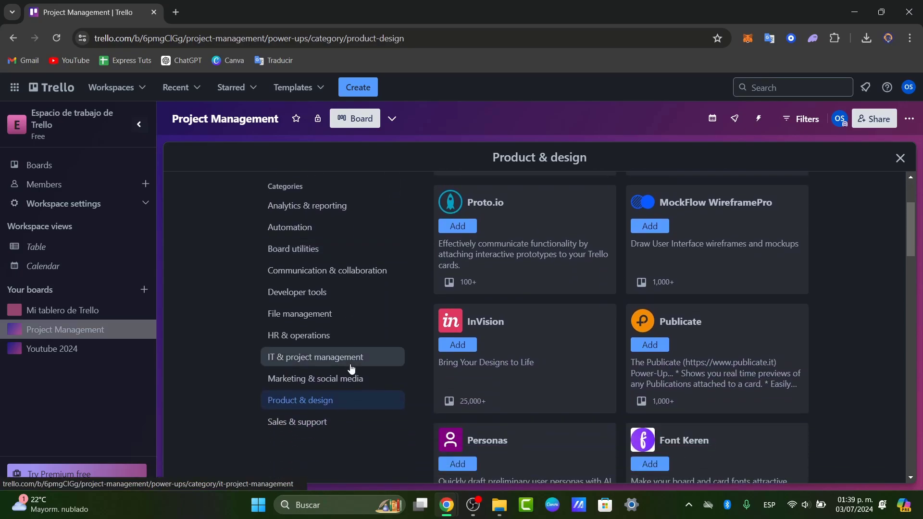
{"action": "left_click", "coordinate": [359, 376]}
{"action": "scroll", "coordinate": [601, 377], "scroll_direction": "up", "scroll_amount": 2}
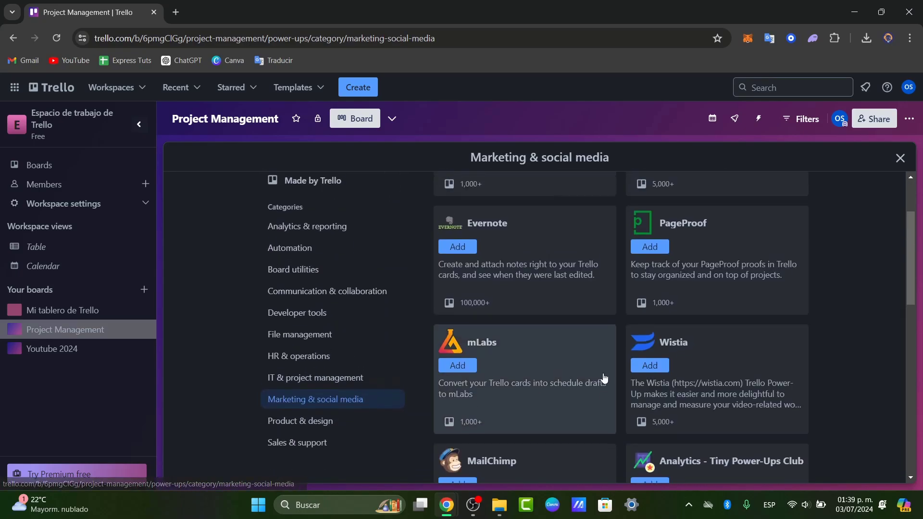
{"action": "scroll", "coordinate": [603, 373], "scroll_direction": "down", "scroll_amount": 2}
{"action": "scroll", "coordinate": [604, 373], "scroll_direction": "down", "scroll_amount": 3}
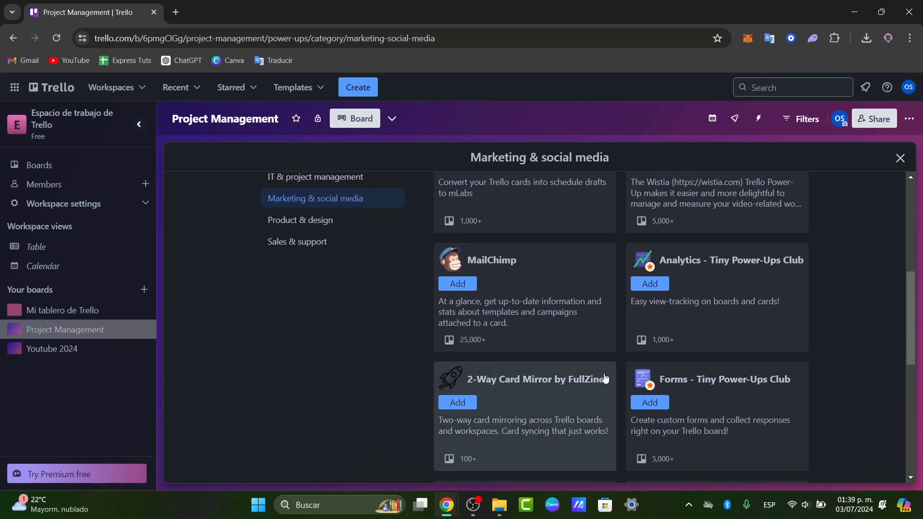
{"action": "scroll", "coordinate": [604, 373], "scroll_direction": "down", "scroll_amount": 3}
{"action": "scroll", "coordinate": [605, 375], "scroll_direction": "down", "scroll_amount": 1}
{"action": "scroll", "coordinate": [605, 378], "scroll_direction": "down", "scroll_amount": 1}
{"action": "scroll", "coordinate": [604, 377], "scroll_direction": "up", "scroll_amount": 8}
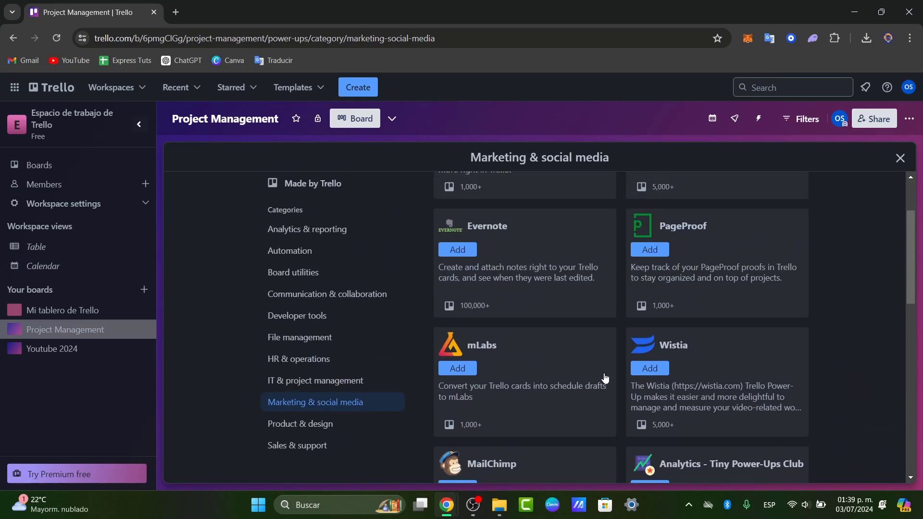
{"action": "scroll", "coordinate": [603, 377], "scroll_direction": "up", "scroll_amount": 2}
{"action": "left_click", "coordinate": [327, 199]}
{"action": "type", "text": "d"}
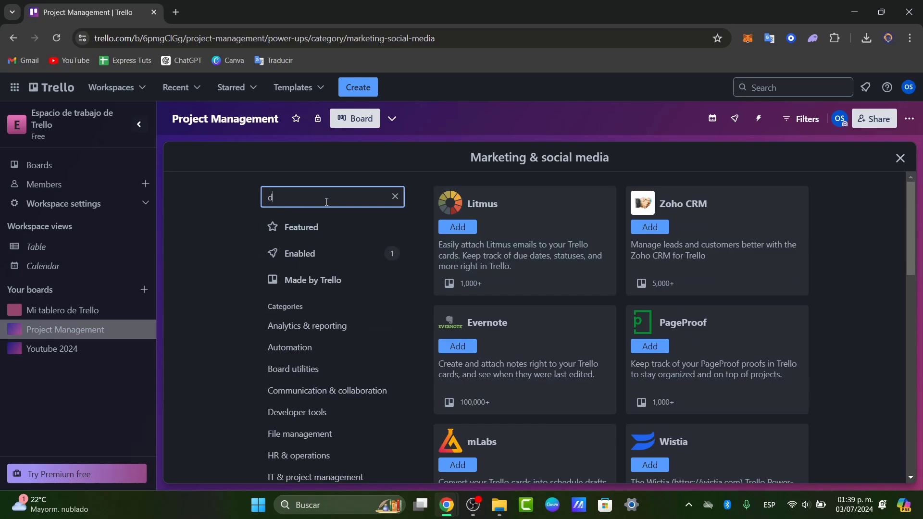
{"action": "type", "text": "rive"}
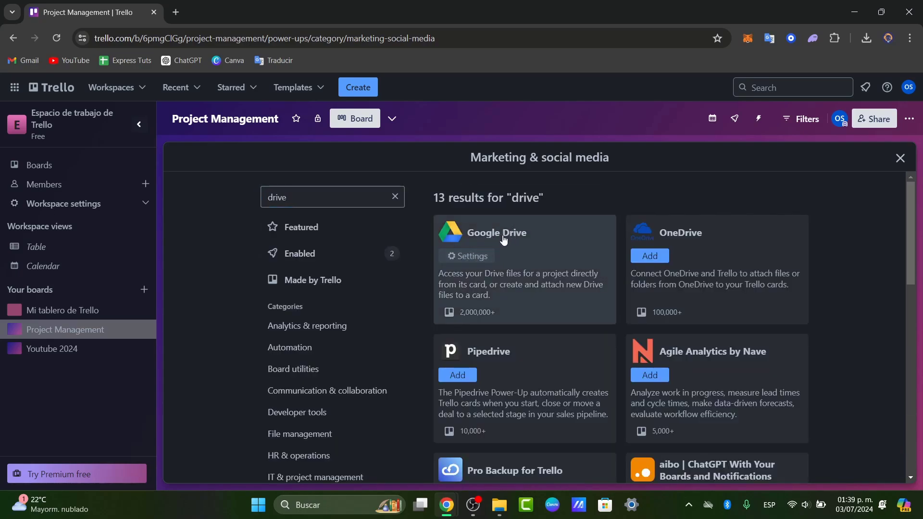
Confirm the Google Drive Power-Up settings and close the Power-Ups catalogue
{"action": "left_click", "coordinate": [482, 258]}
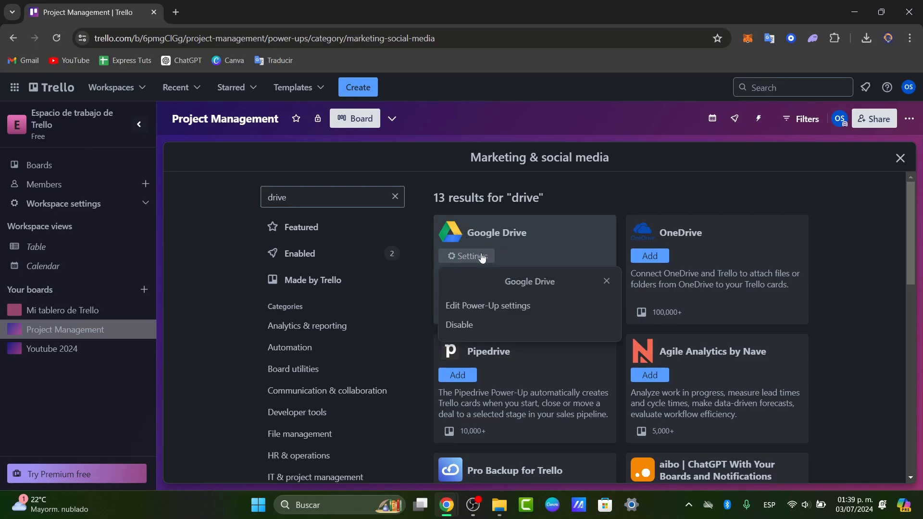
{"action": "left_click", "coordinate": [606, 281]}
{"action": "double_click", "coordinate": [906, 173]}
{"action": "left_click", "coordinate": [901, 159]}
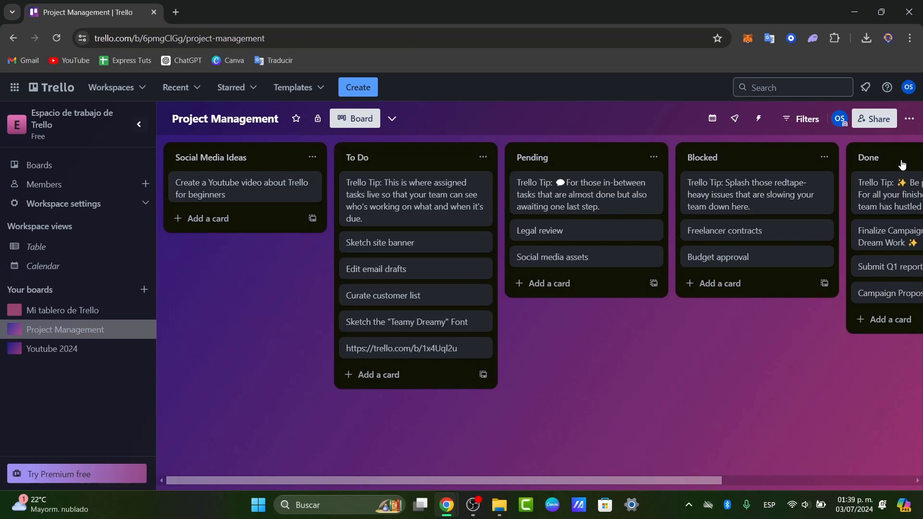
On the Youtube video card choose Google Drive Create and Attach and link a Drive account
{"action": "left_click", "coordinate": [246, 193]}
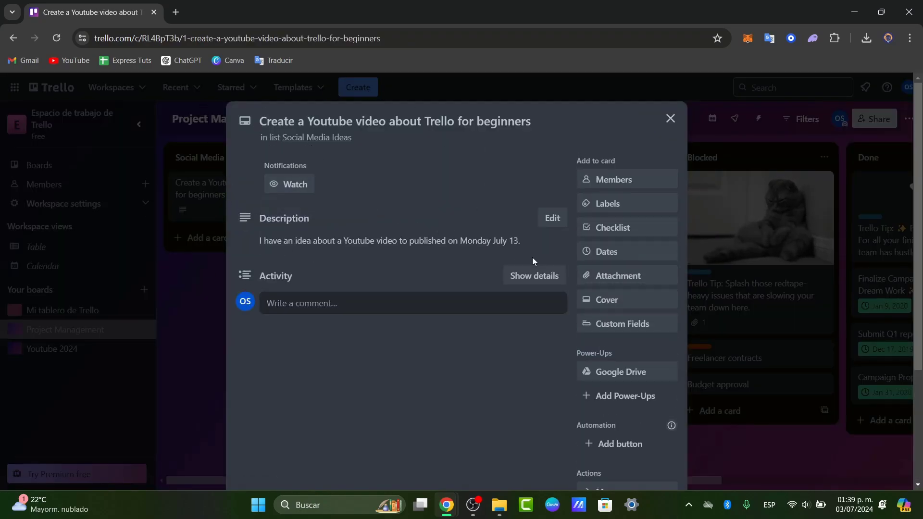
{"action": "left_click", "coordinate": [624, 378]}
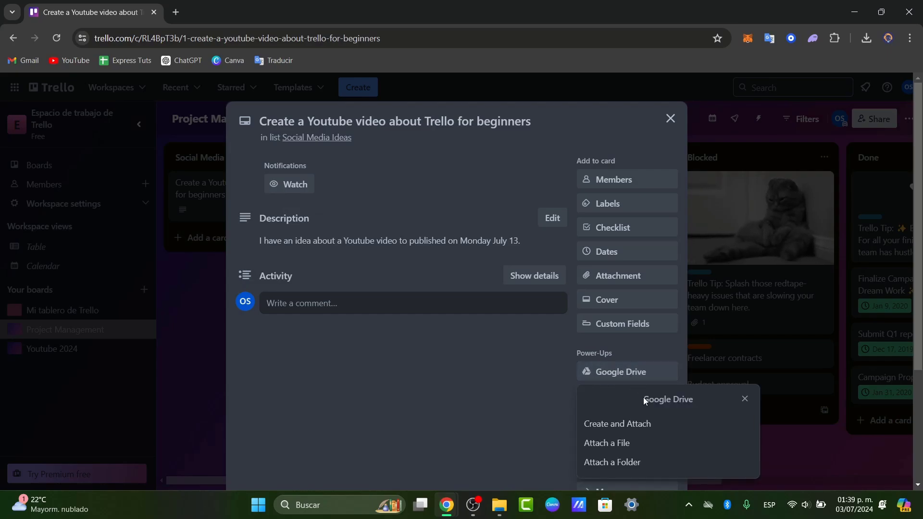
{"action": "left_click", "coordinate": [658, 431]}
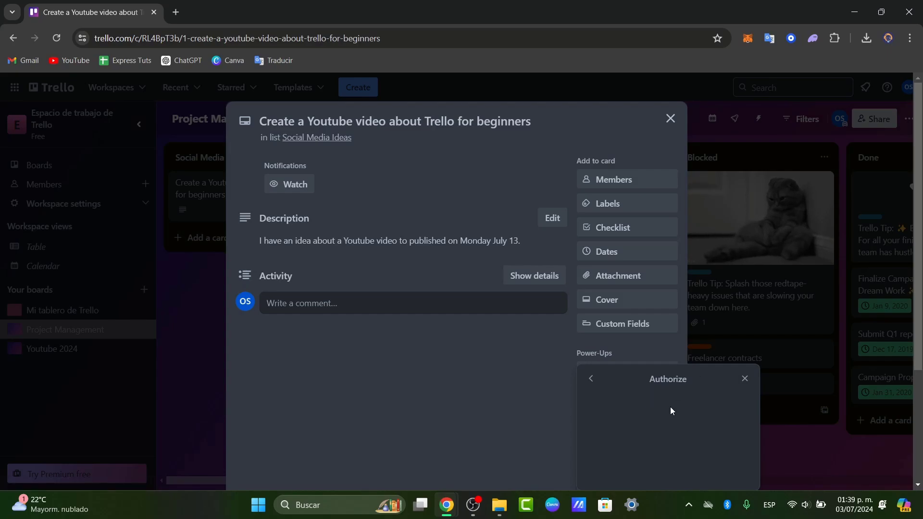
{"action": "left_click", "coordinate": [664, 439]}
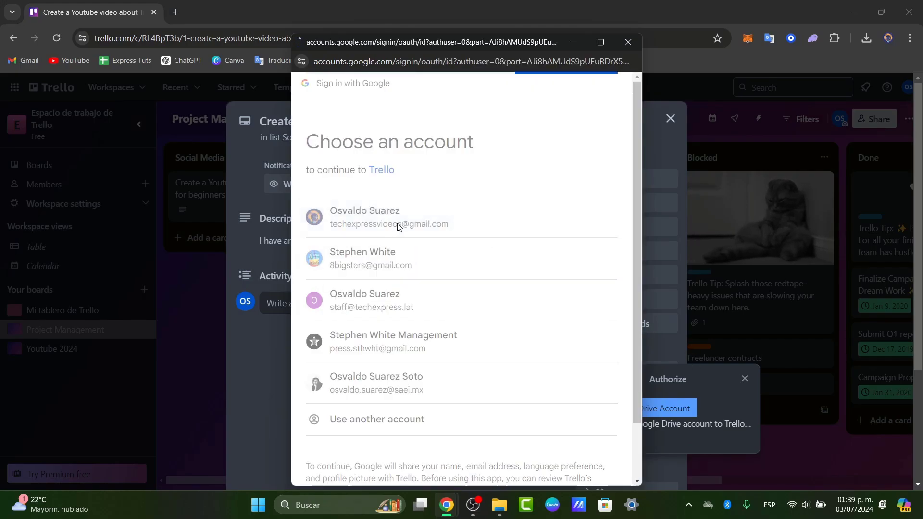
Allow Trello access to Google Drive for the techexpressvideos account
{"action": "left_click", "coordinate": [534, 291]}
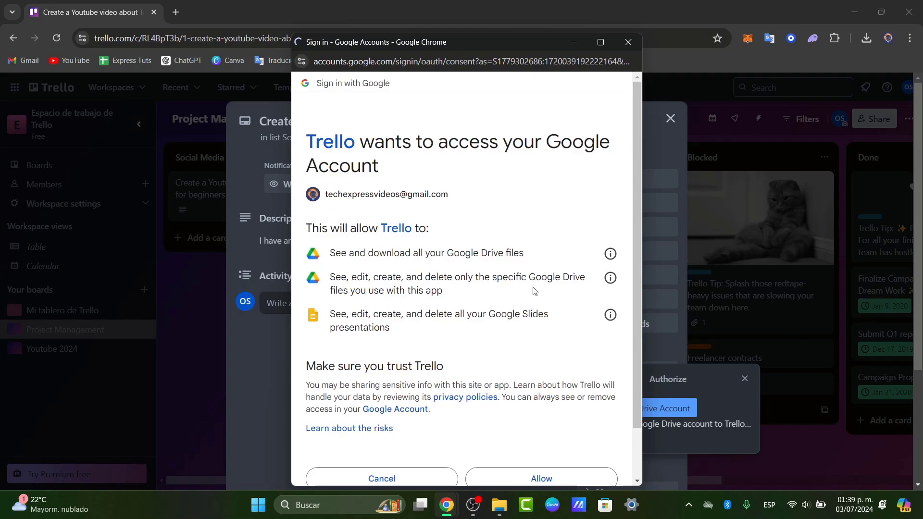
{"action": "scroll", "coordinate": [534, 291], "scroll_direction": "down", "scroll_amount": 2}
{"action": "left_click", "coordinate": [569, 426]}
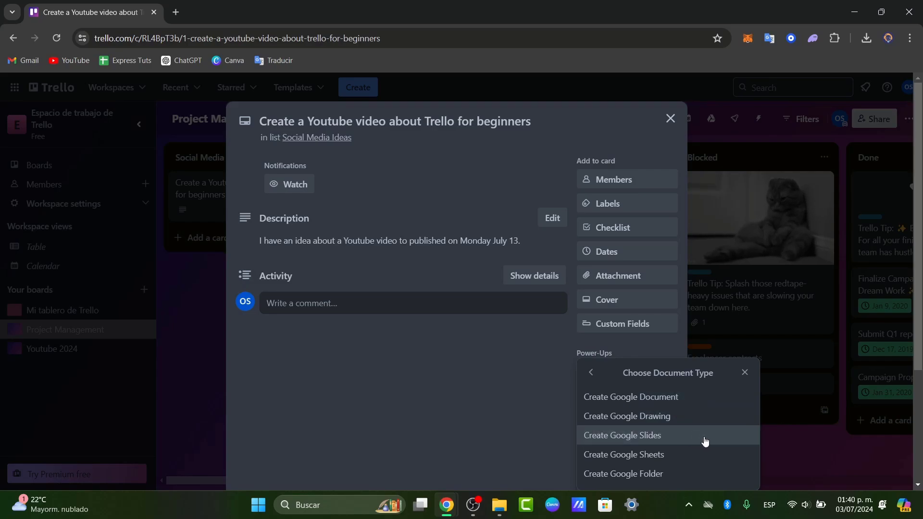
Create a Google Slides file attached to the card and close the card
{"action": "left_click", "coordinate": [678, 437]}
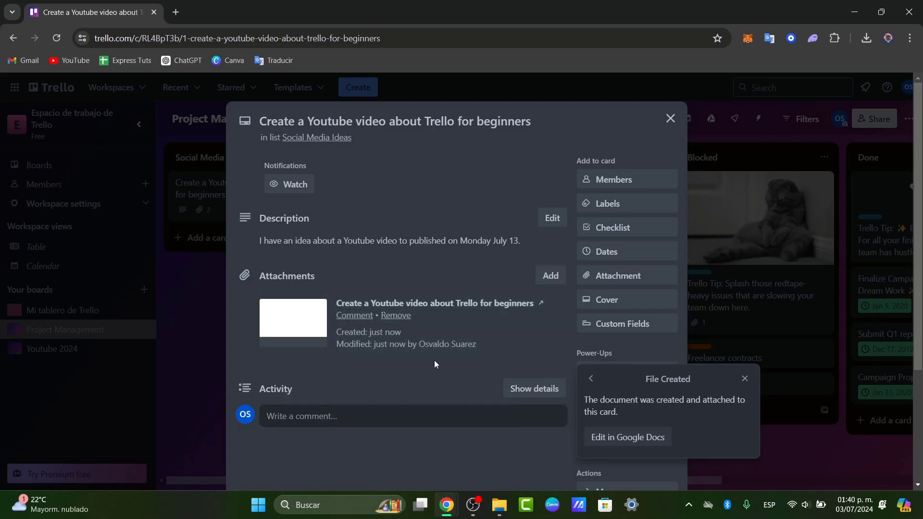
{"action": "left_click", "coordinate": [435, 360]}
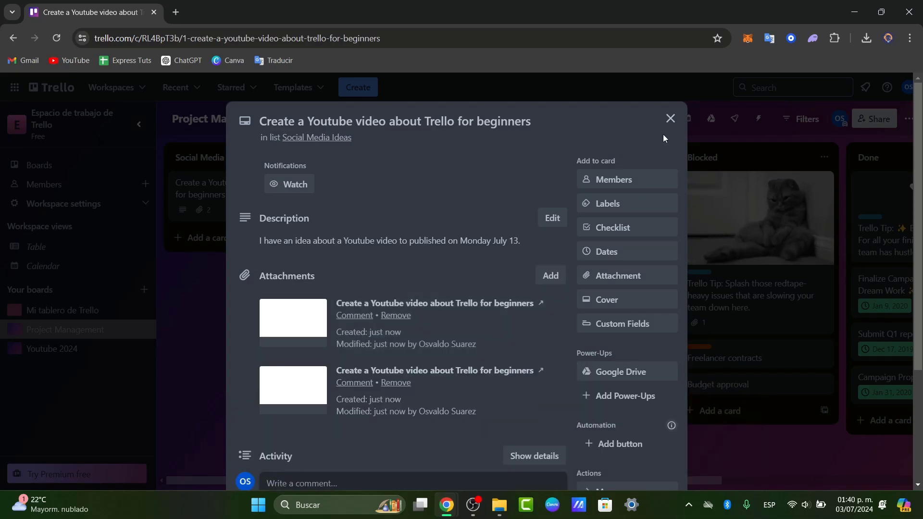
{"action": "left_click", "coordinate": [670, 119]}
Move the Youtube video card to the top of the Blocked list
{"action": "left_click_drag", "start_coordinate": [221, 185], "coordinate": [236, 187]}
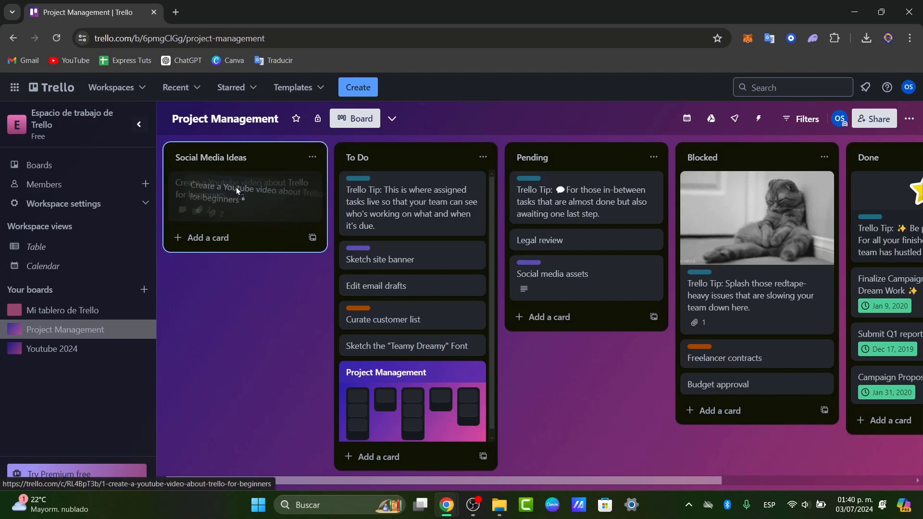
{"action": "mouse_move", "coordinate": [332, 198]}
{"action": "left_mouse_down"}
{"action": "mouse_move", "coordinate": [479, 177]}
{"action": "mouse_move", "coordinate": [711, 181]}
{"action": "left_mouse_up"}
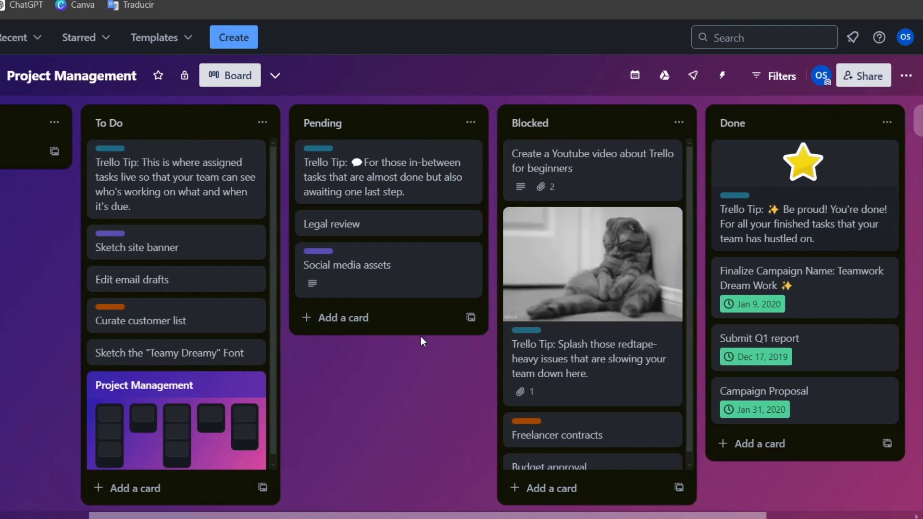
{"action": "left_click_drag", "start_coordinate": [462, 360], "coordinate": [58, 355]}
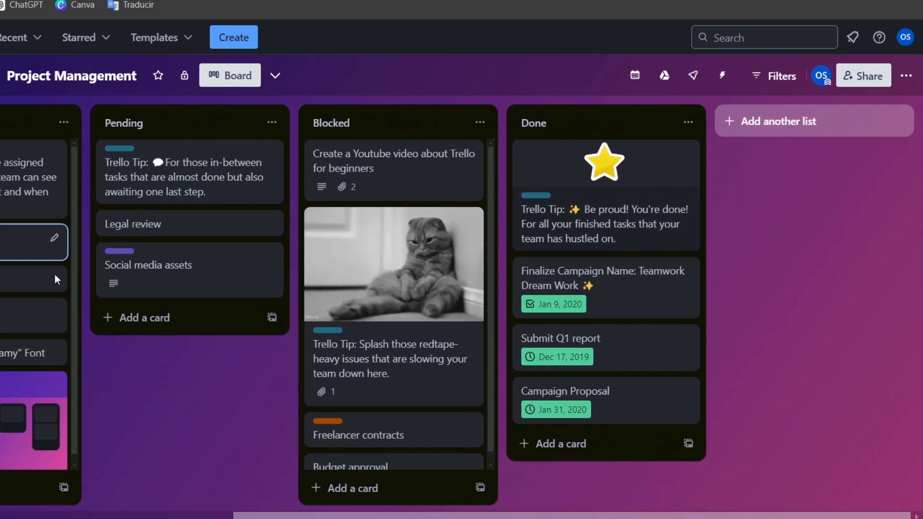
Review the Share dialog's member role choices and close it without changes
{"action": "left_click", "coordinate": [858, 76]}
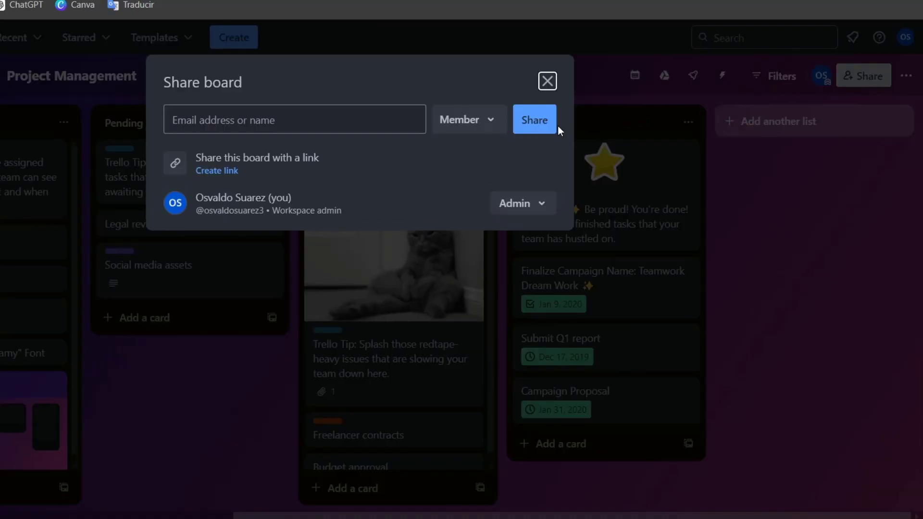
{"action": "left_click", "coordinate": [449, 116]}
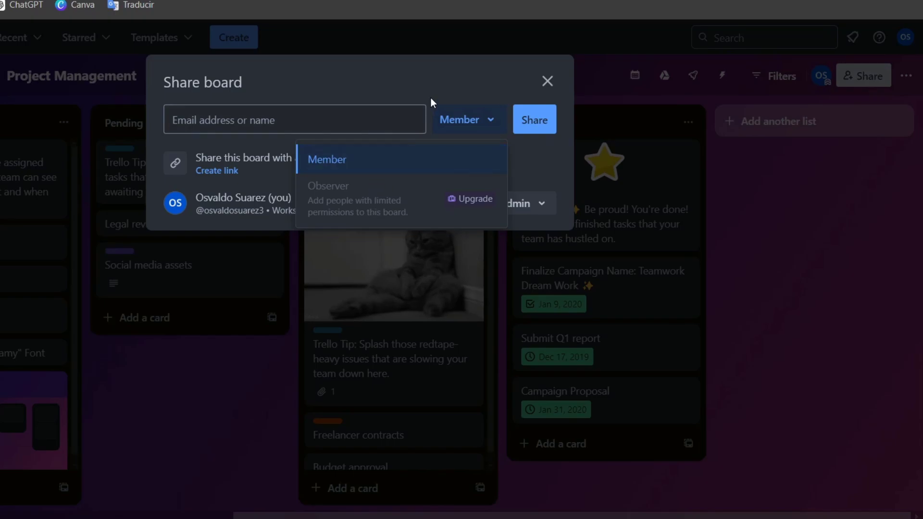
{"action": "left_click", "coordinate": [432, 98]}
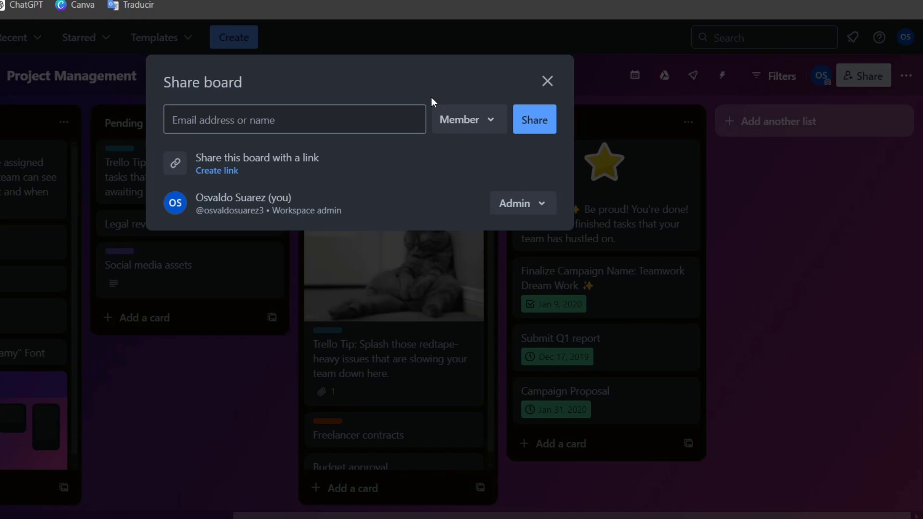
{"action": "left_click", "coordinate": [548, 83]}
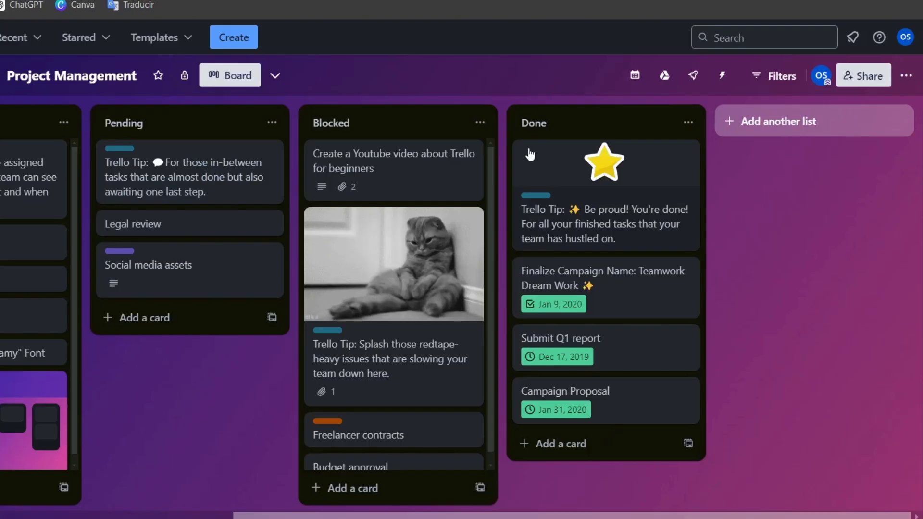
Bring up the board menu from the ... button
{"action": "mouse_move", "coordinate": [268, 387]}
{"action": "left_mouse_down"}
{"action": "mouse_move", "coordinate": [390, 405]}
{"action": "mouse_move", "coordinate": [549, 408]}
{"action": "left_mouse_up"}
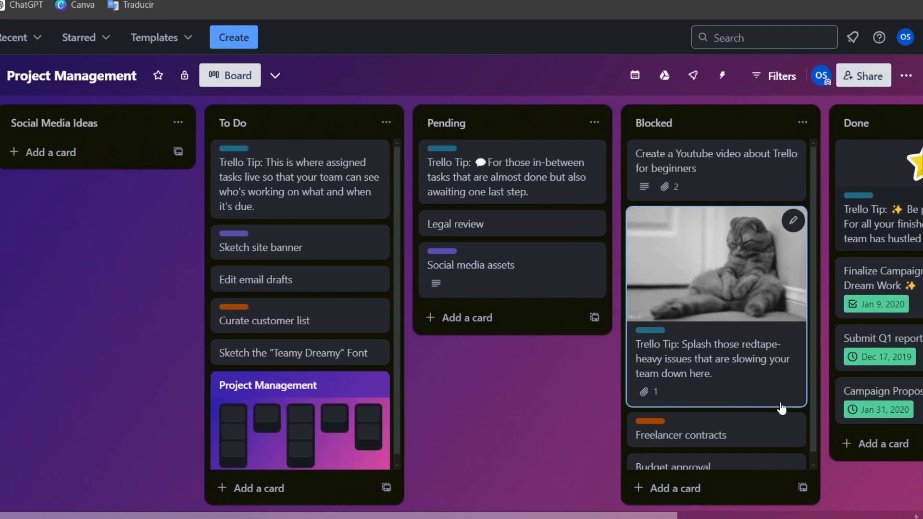
{"action": "left_click", "coordinate": [906, 75]}
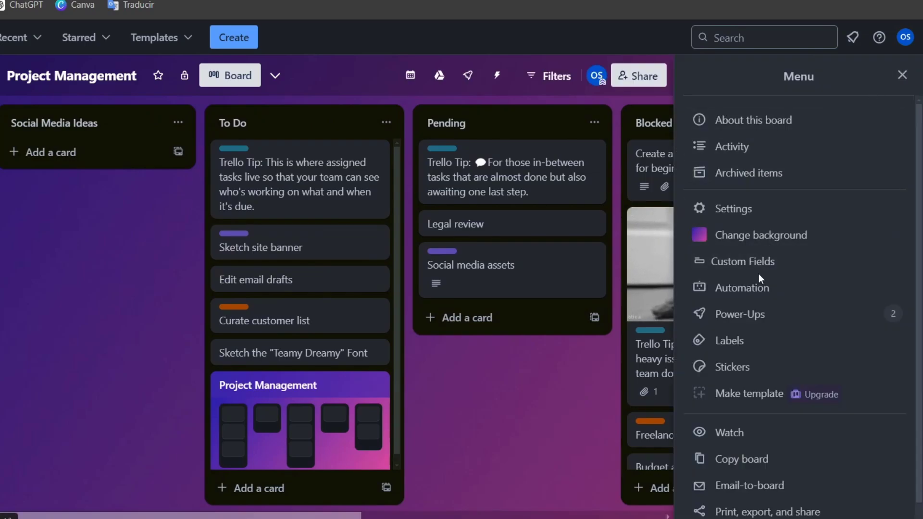
{"action": "scroll", "coordinate": [760, 281], "scroll_direction": "down", "scroll_amount": 1}
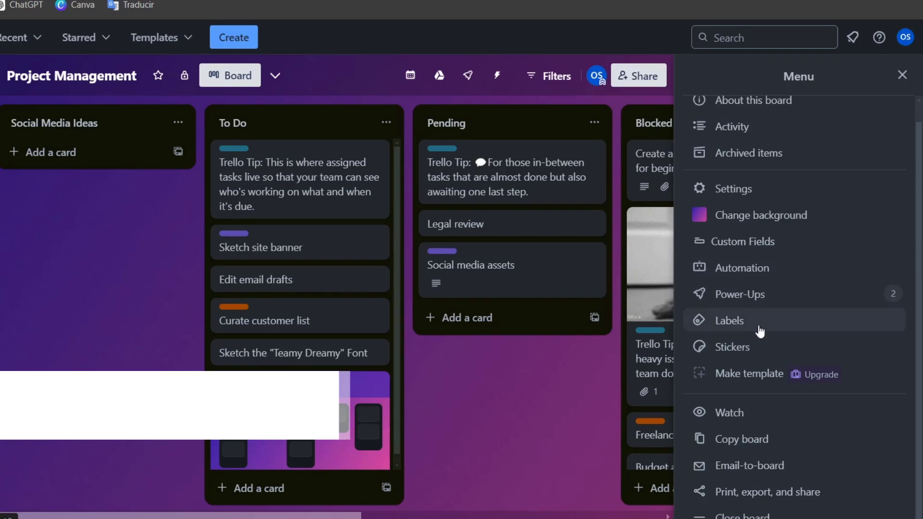
Place a star sticker from the Stickers panel onto the Done tip card
{"action": "left_click", "coordinate": [761, 349]}
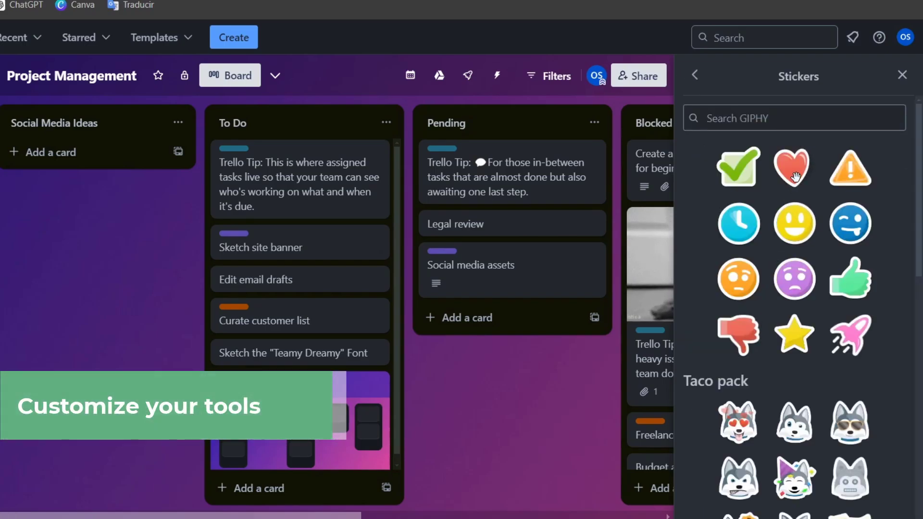
{"action": "left_click_drag", "start_coordinate": [804, 179], "coordinate": [714, 264]}
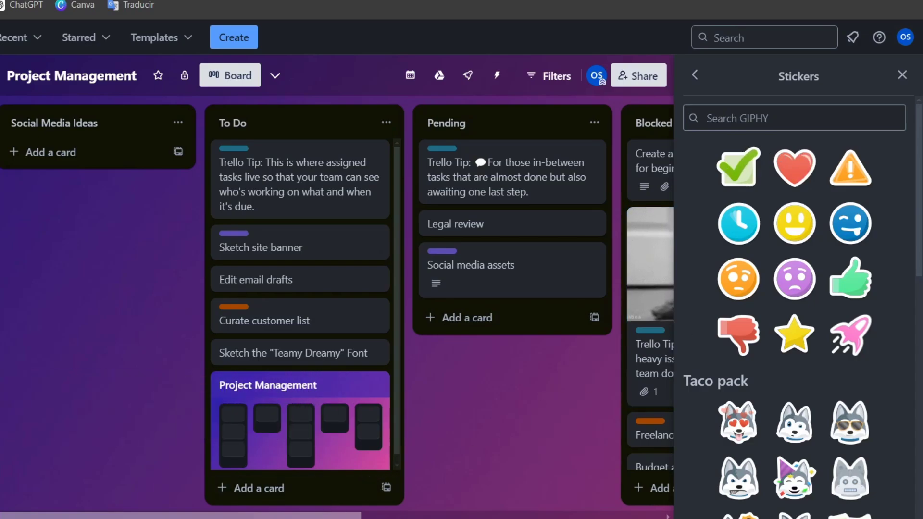
{"action": "left_click", "coordinate": [493, 517]}
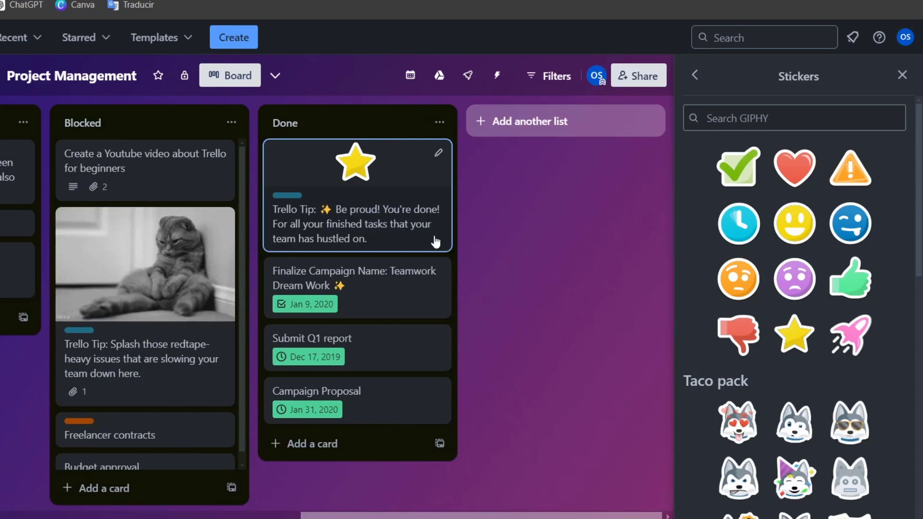
Put the green checkmark sticker on the Youtube video card and close Stickers
{"action": "left_click_drag", "start_coordinate": [739, 167], "coordinate": [132, 172]}
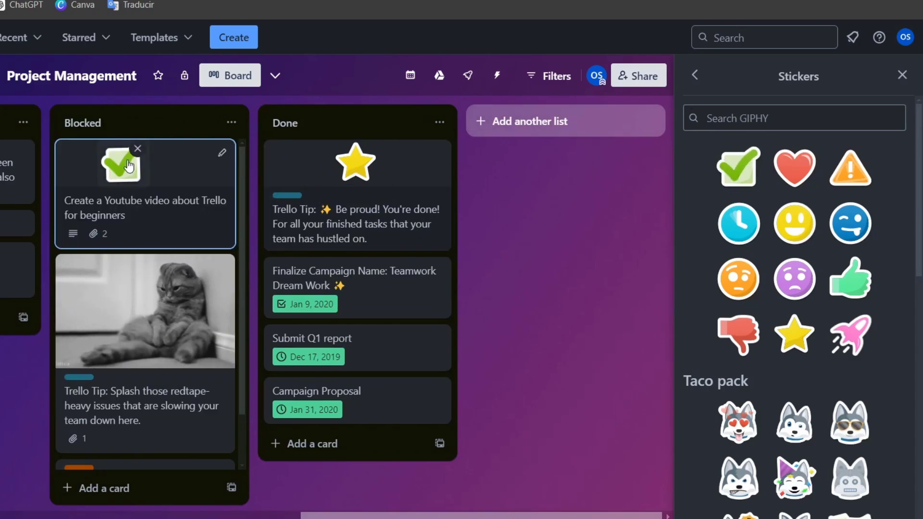
{"action": "left_click_drag", "start_coordinate": [135, 167], "coordinate": [323, 178]}
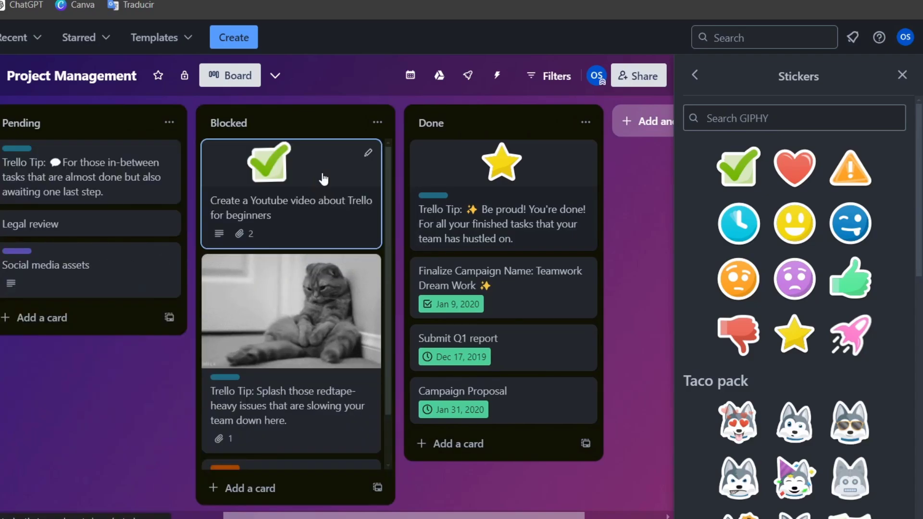
{"action": "left_click", "coordinate": [903, 75]}
{"action": "scroll", "coordinate": [435, 490], "scroll_direction": "left", "scroll_amount": 3}
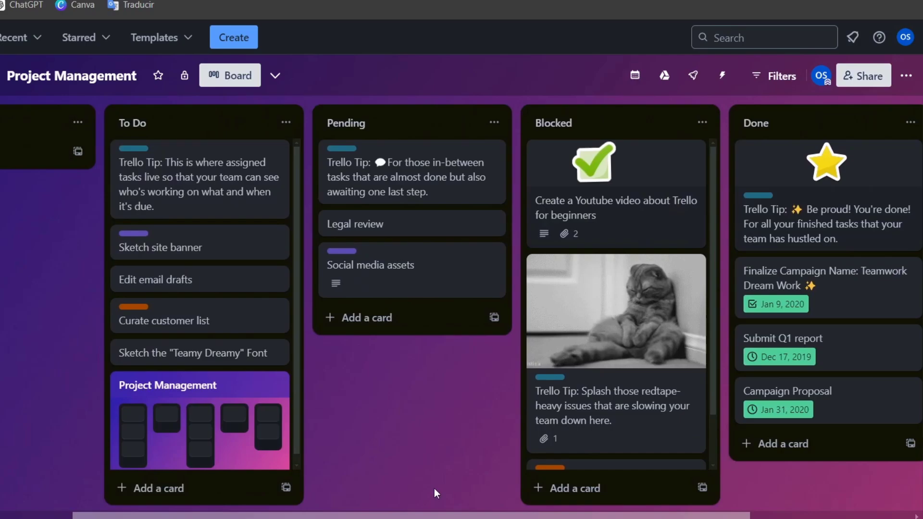
{"action": "scroll", "coordinate": [222, 427], "scroll_direction": "left", "scroll_amount": 2}
Show the top board templates from the Templates dropdown
{"action": "left_click", "coordinate": [157, 36]}
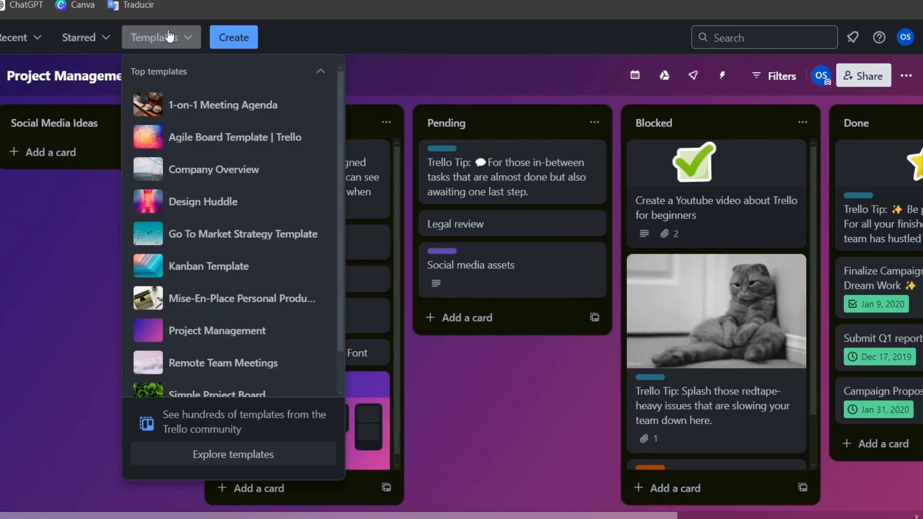
{"action": "scroll", "coordinate": [216, 231], "scroll_direction": "down", "scroll_amount": 1}
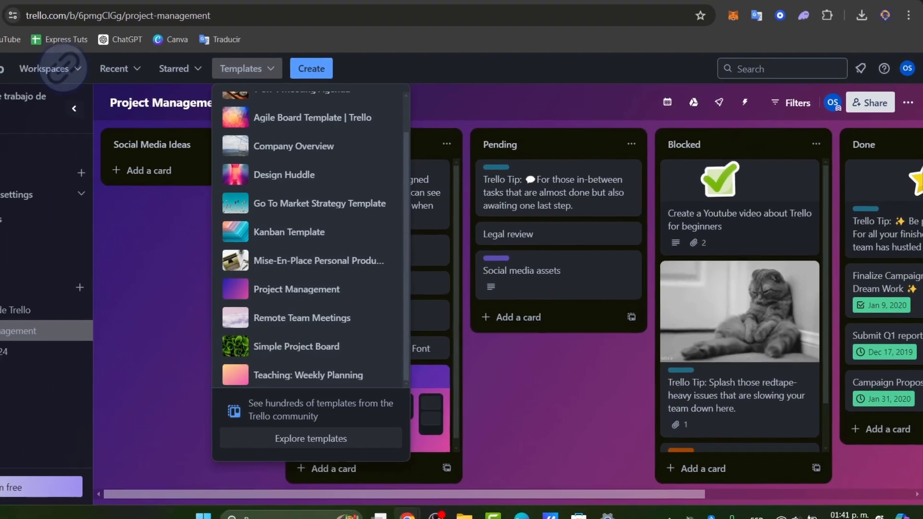
Dismiss the templates list, revealing the 14-day Trello Premium trial offer
{"action": "left_click", "coordinate": [58, 475]}
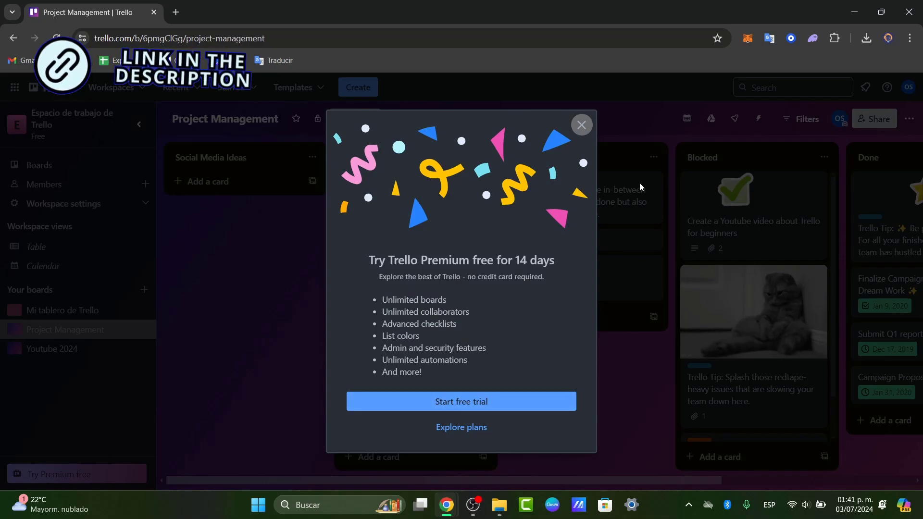